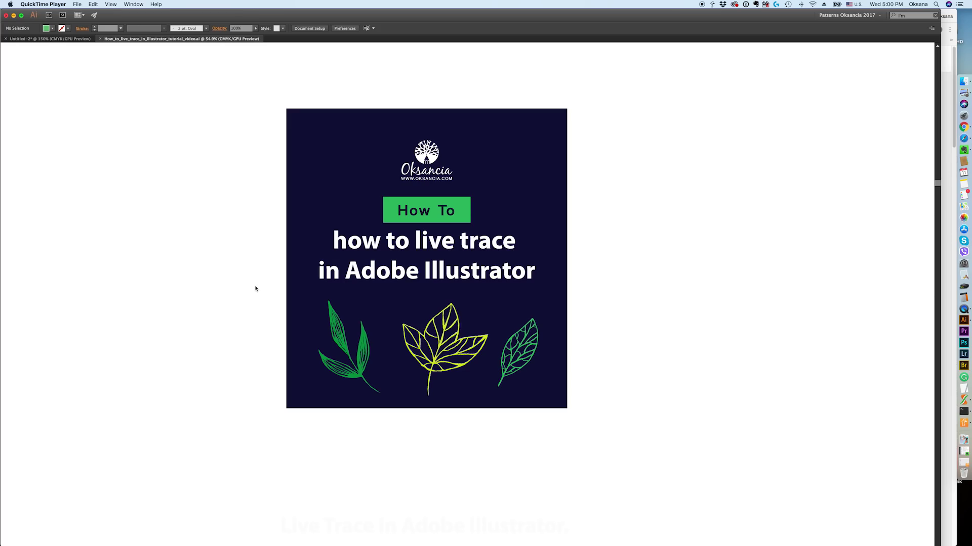
Delete the white mask rectangle covering the 'Live Trace in Adobe Illustrator.' title
scroll(256, 284, down, 2)
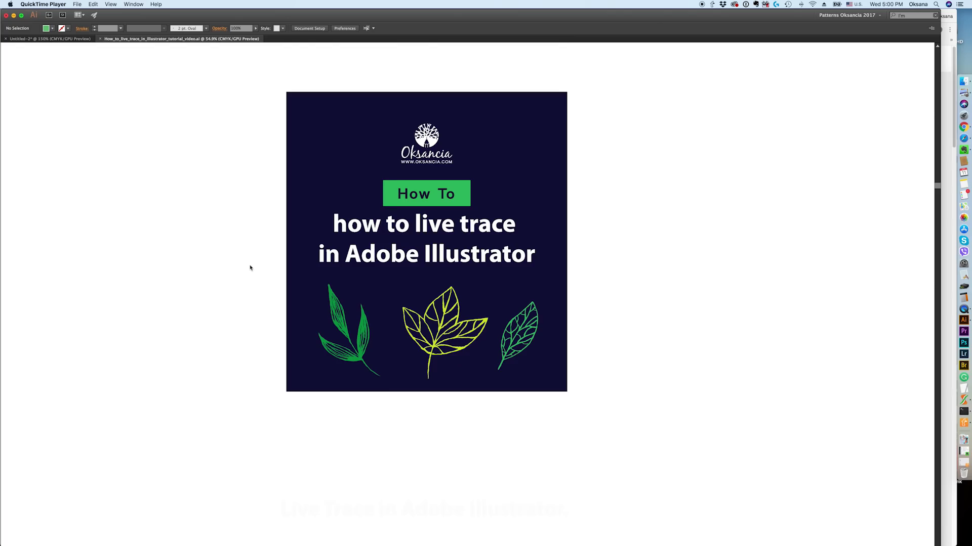
scroll(250, 267, down, 5)
scroll(250, 268, down, 1)
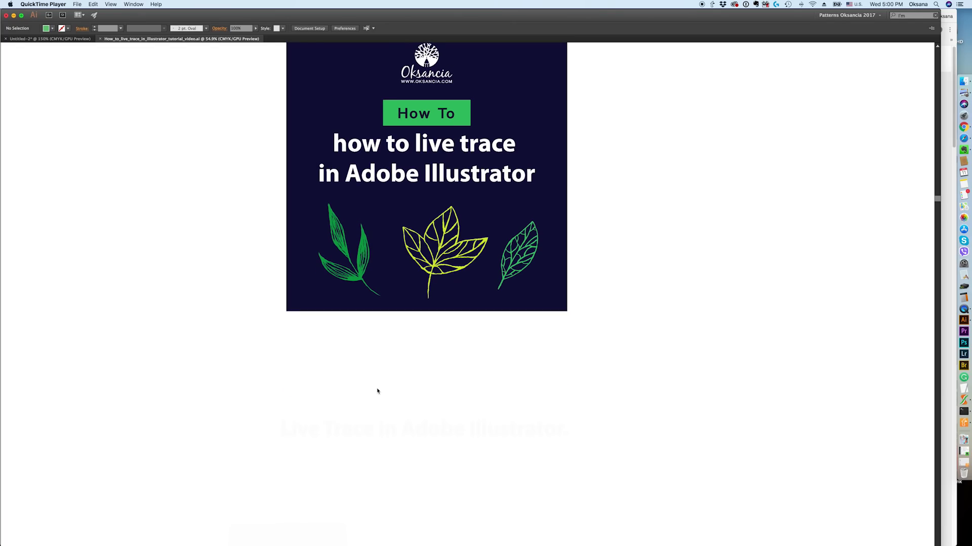
click(336, 383)
click(404, 444)
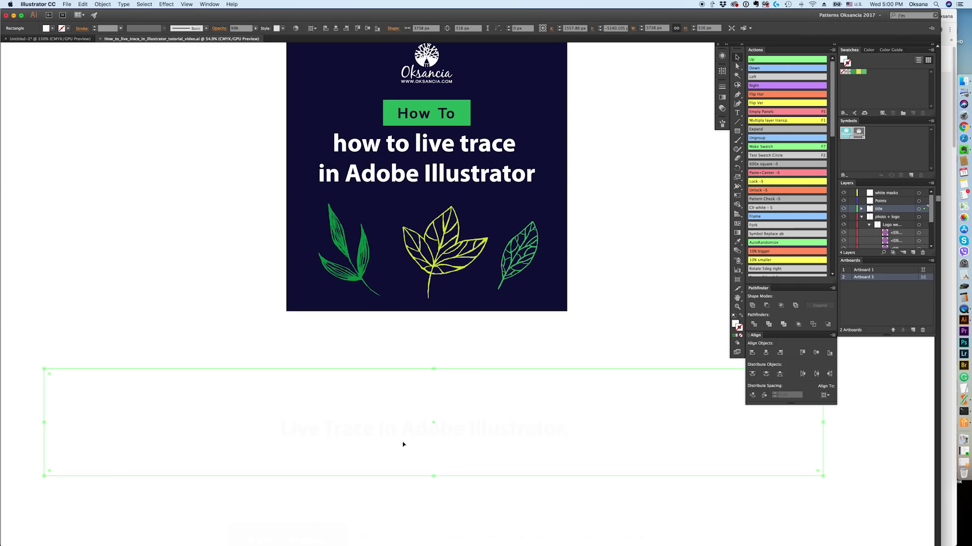
key(Delete)
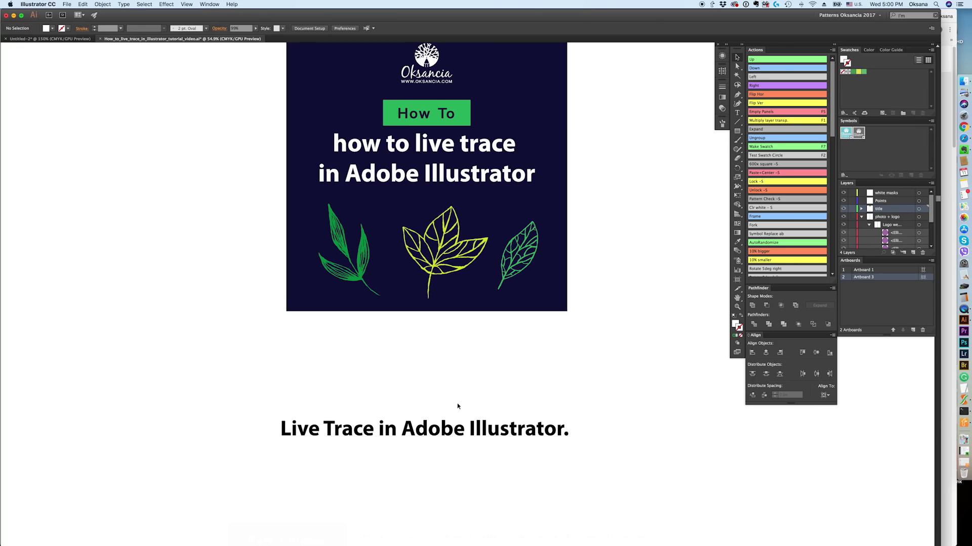
scroll(458, 406, down, 1)
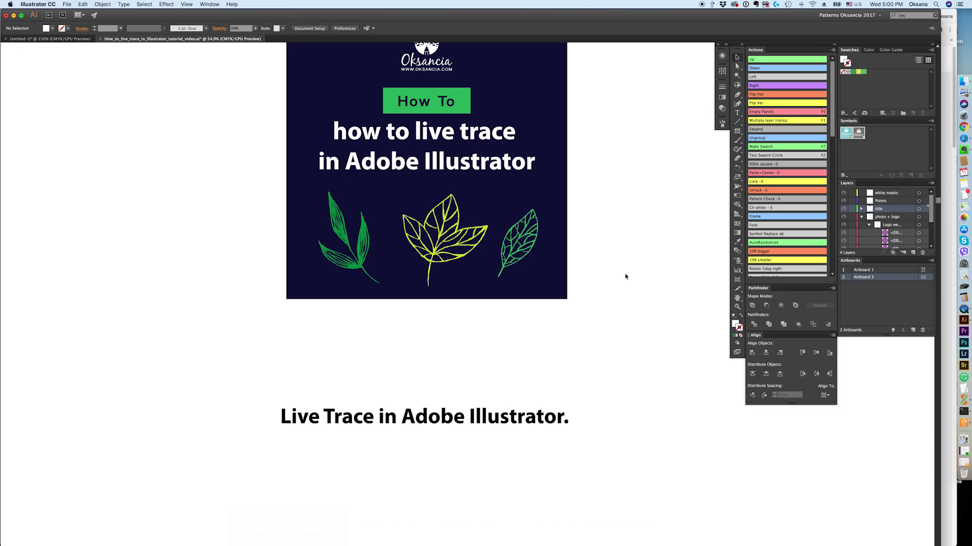
scroll(558, 293, down, 5)
Scroll down the slide and delete the white mask over the 'Coming soon: Part 3 Video' row
scroll(260, 347, down, 2)
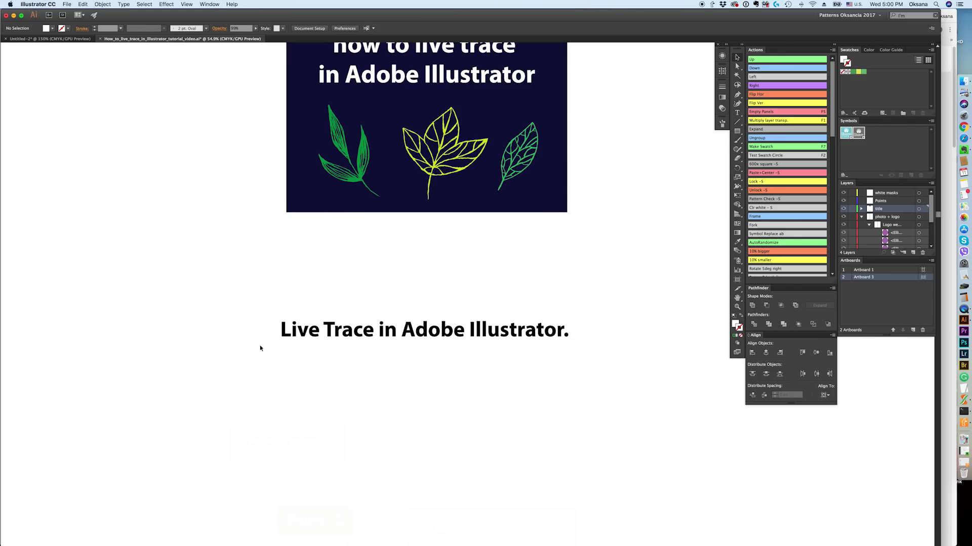
scroll(306, 338, down, 10)
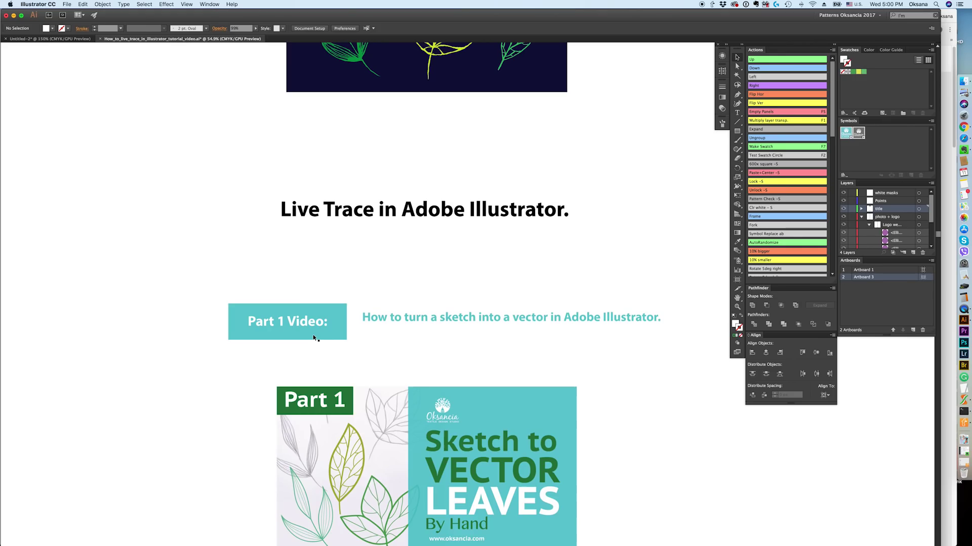
scroll(313, 338, down, 3)
scroll(241, 295, down, 4)
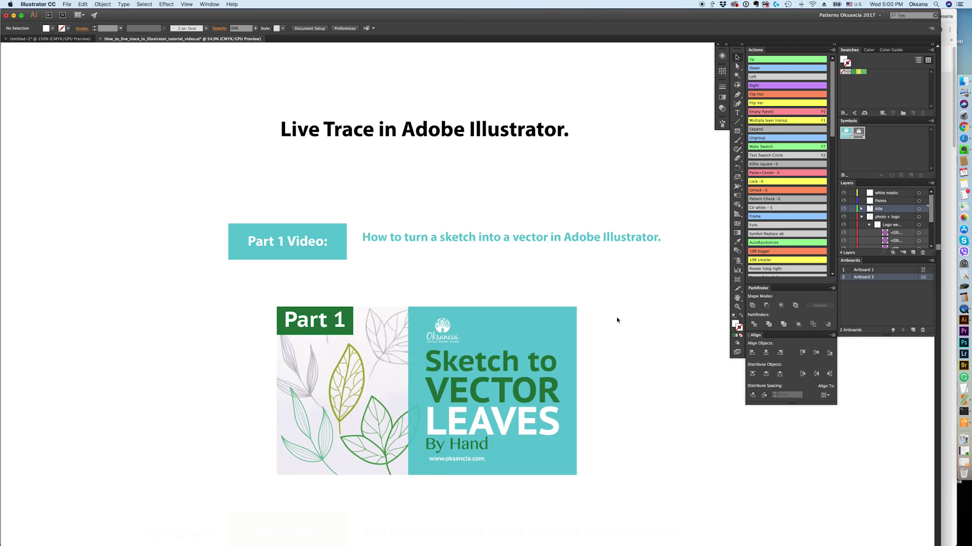
scroll(470, 352, down, 1)
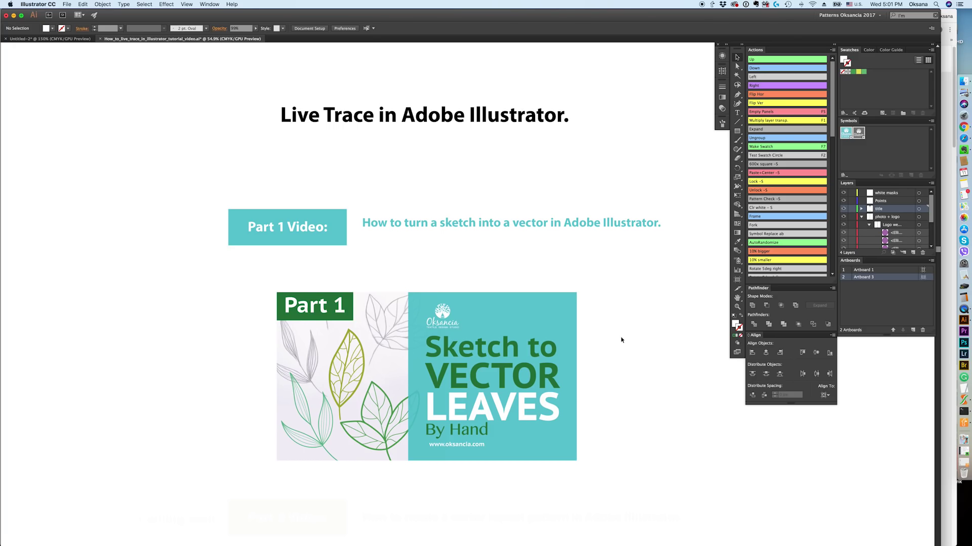
scroll(621, 340, down, 1)
scroll(452, 337, down, 1)
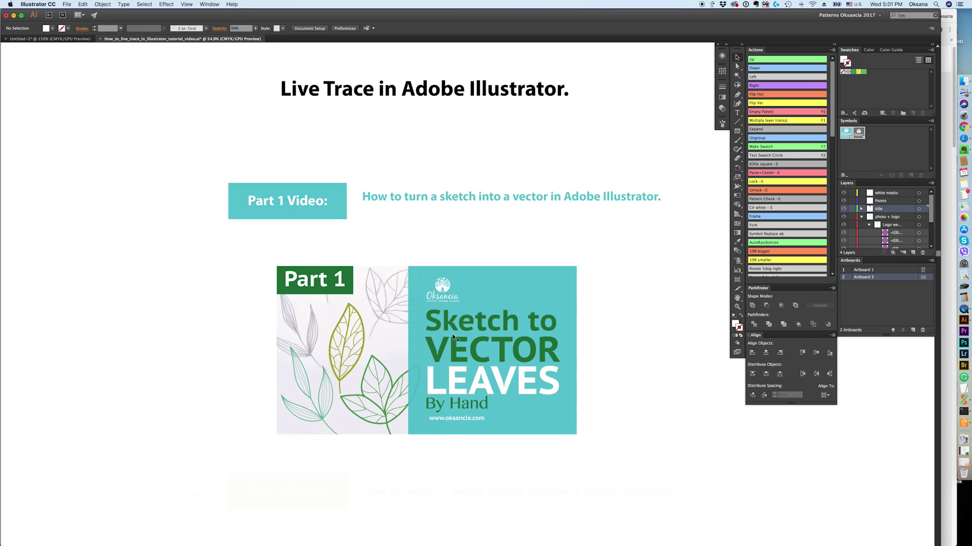
scroll(615, 304, down, 3)
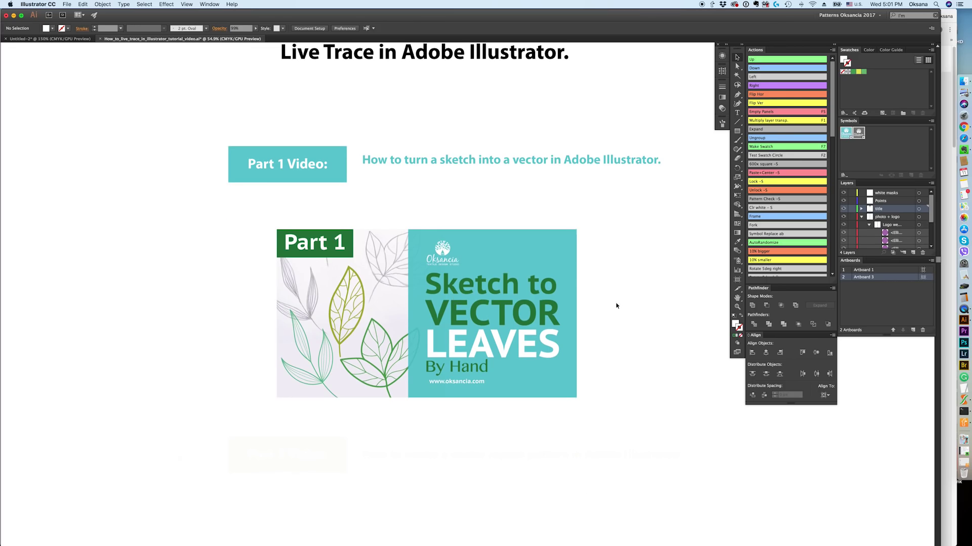
scroll(616, 306, down, 8)
click(495, 351)
key(Delete)
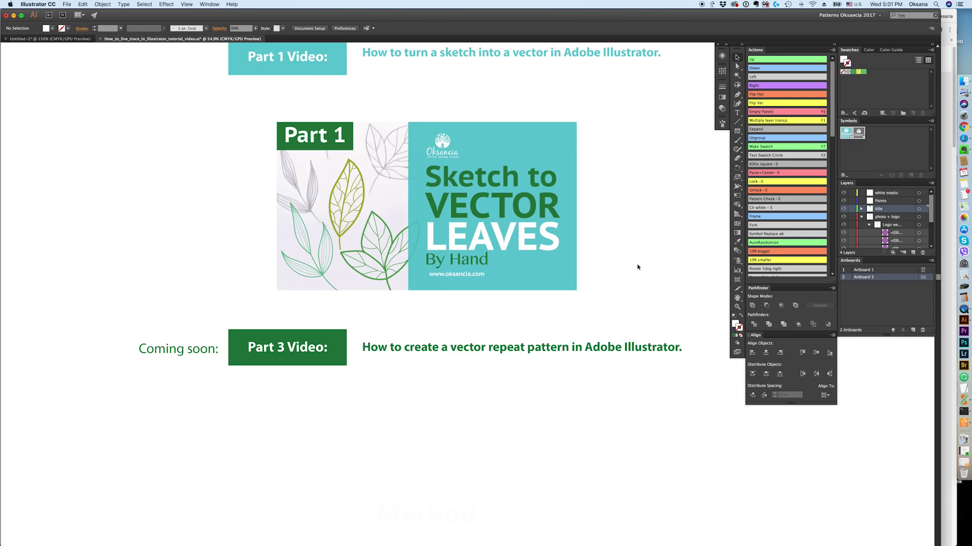
scroll(638, 267, down, 10)
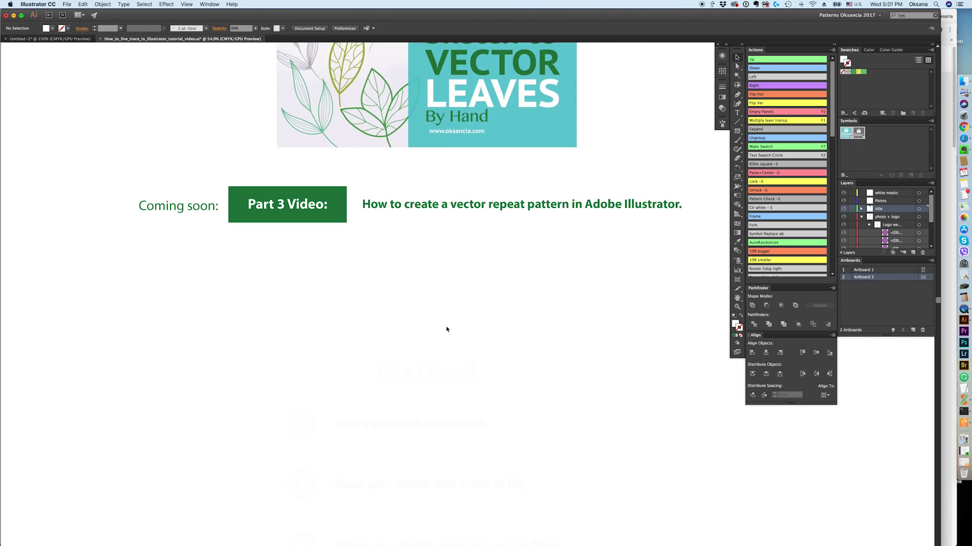
Delete the white masks over the Method heading, step 1 and step 2
click(436, 408)
key(Delete)
scroll(529, 289, down, 3)
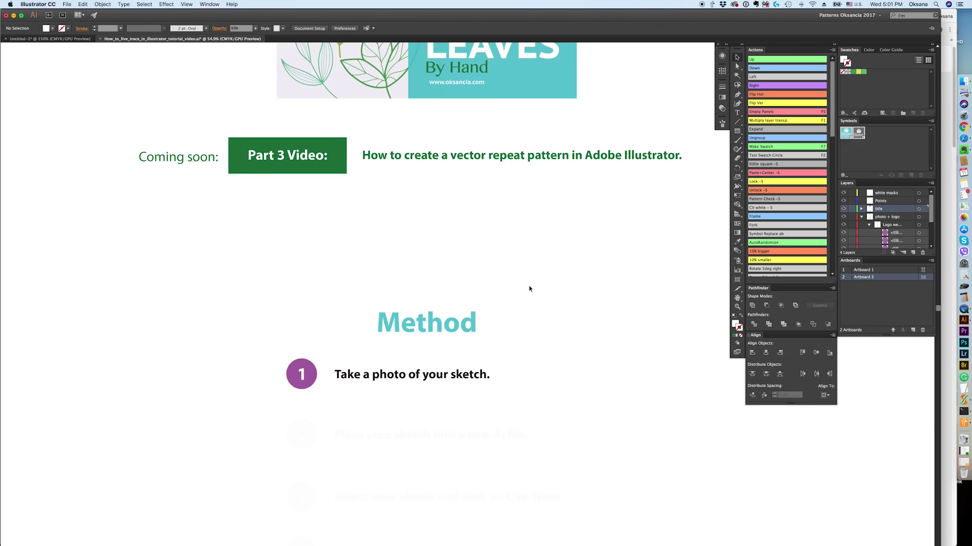
scroll(530, 288, down, 3)
scroll(328, 299, down, 1)
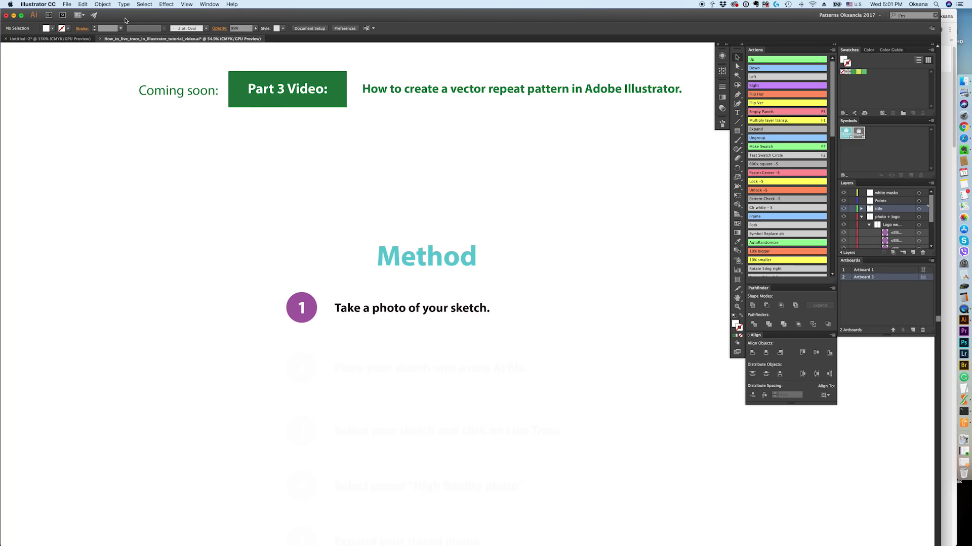
click(71, 39)
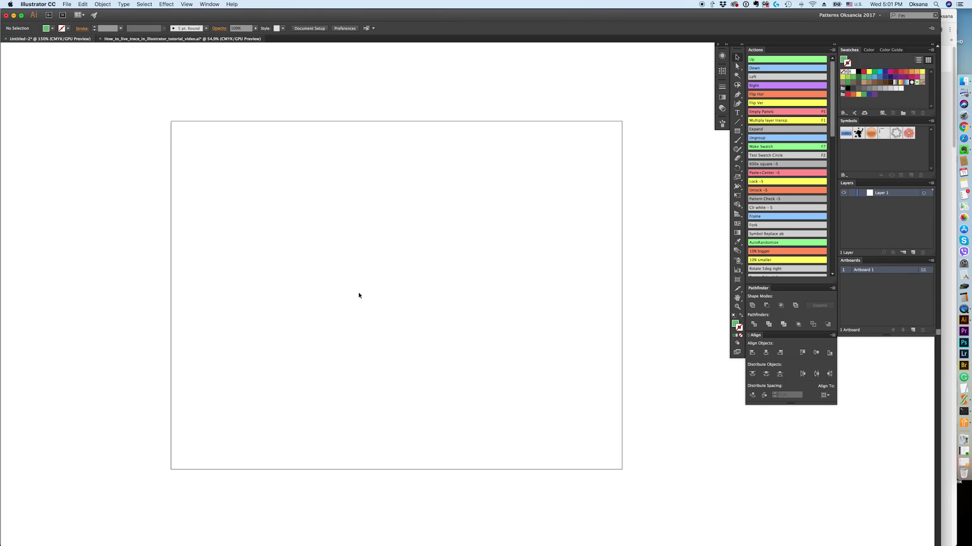
key(super+grave)
key(Delete)
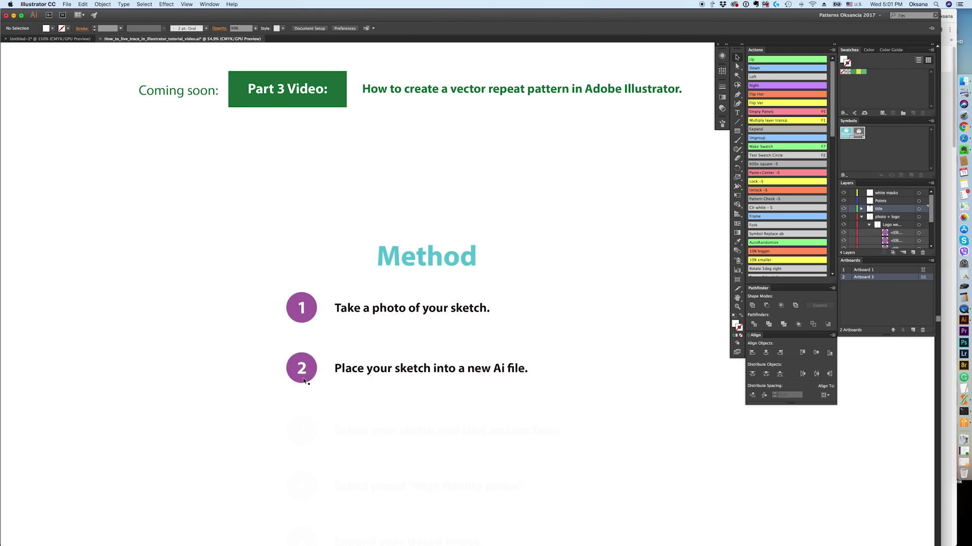
Place Leaves_sketch_edited.JPG as a linked image into the Untitled-2 document
click(69, 41)
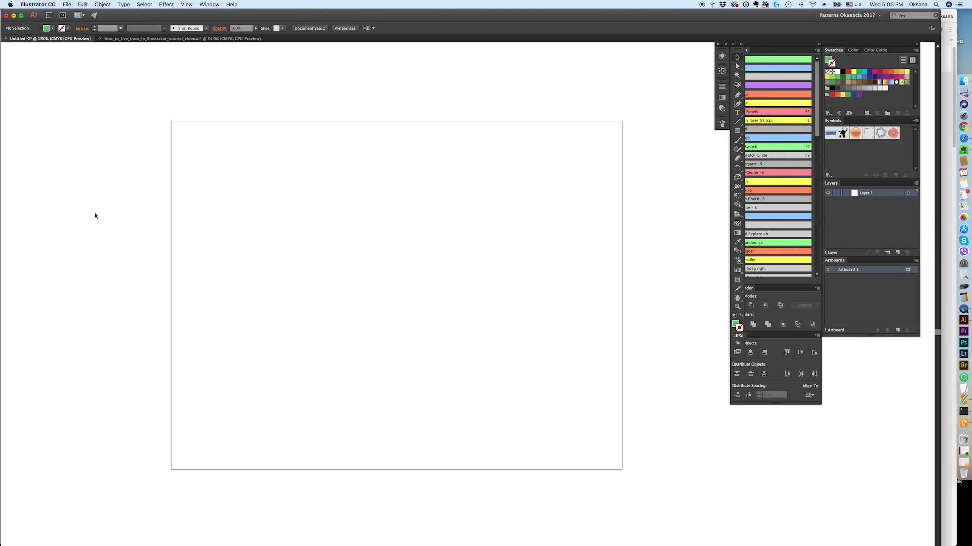
click(67, 5)
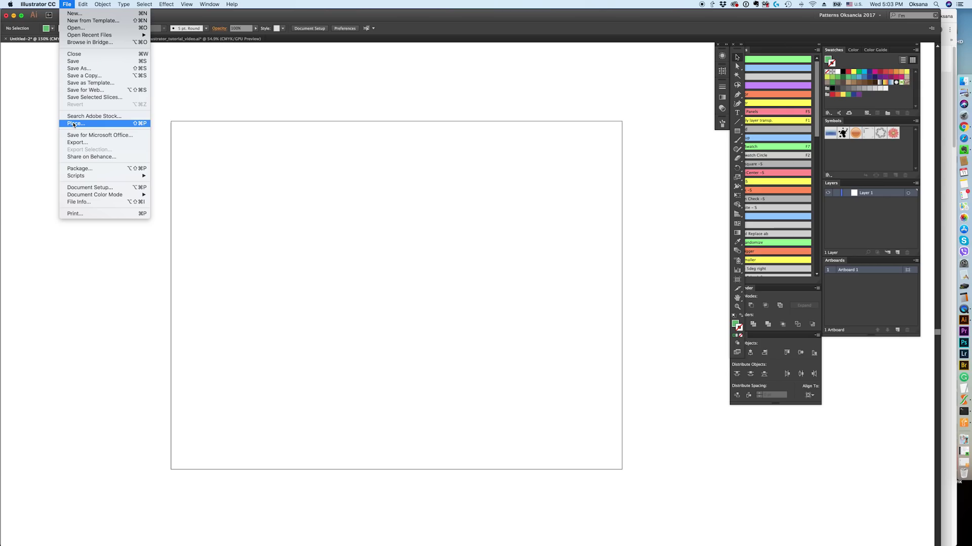
click(73, 124)
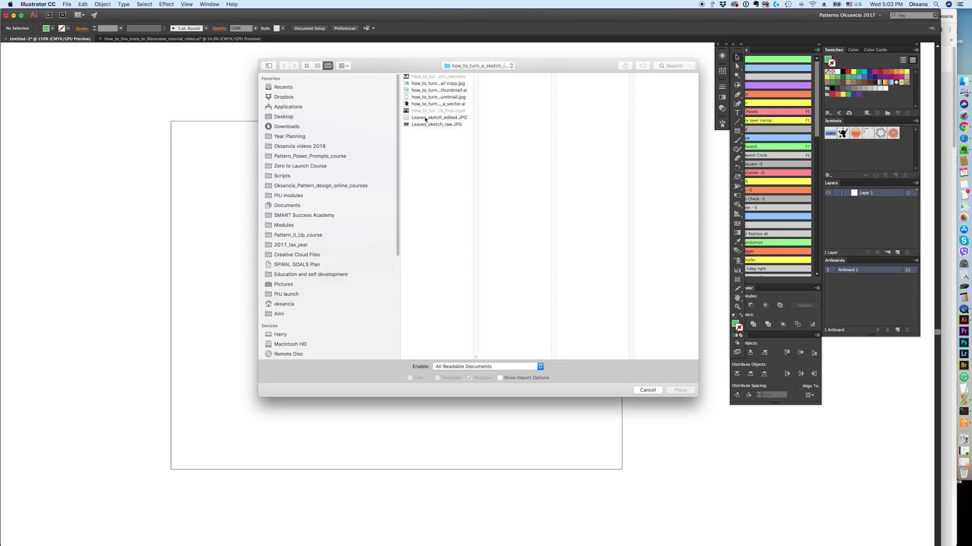
click(425, 118)
drag(587, 203, 284, 295)
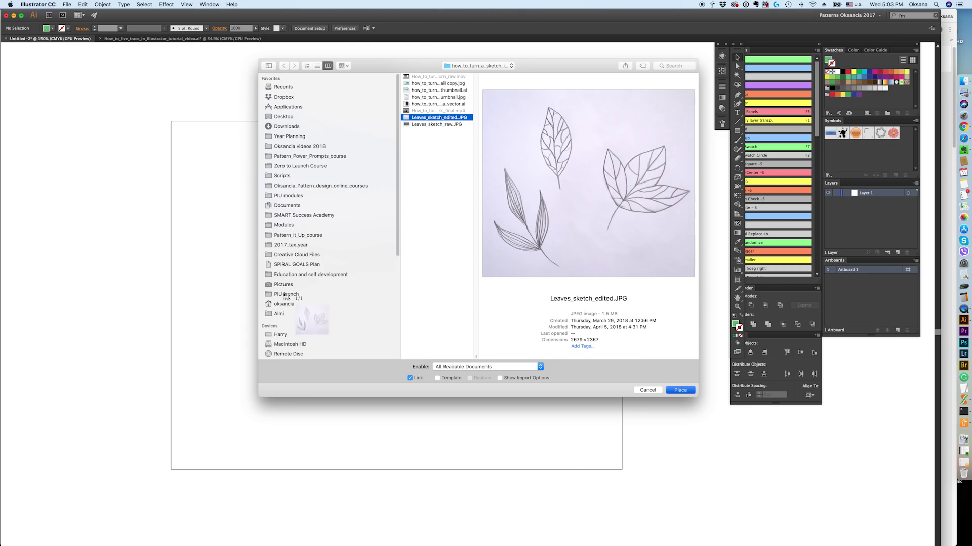
click(196, 149)
Resize and move the leaves sketch so it sits within the artboard
click(197, 152)
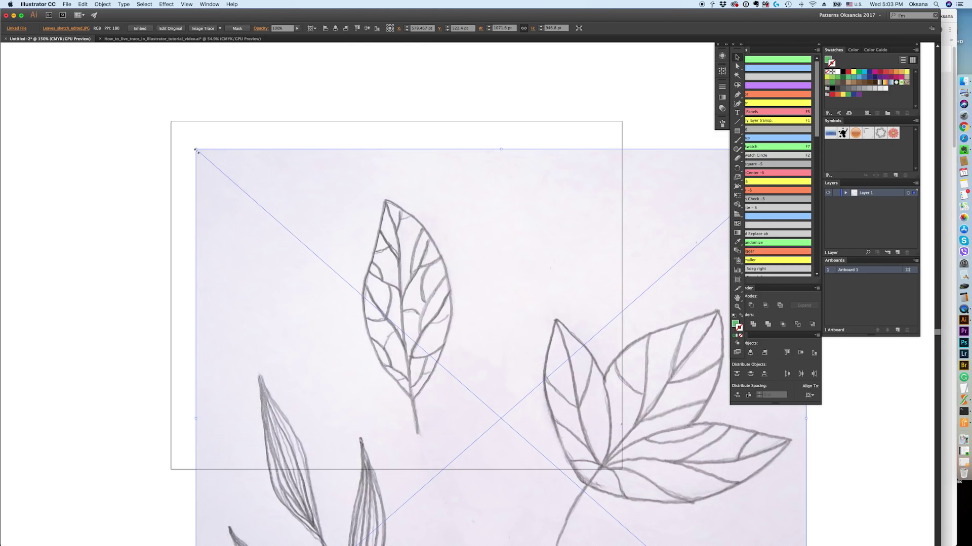
drag(198, 152, 260, 134)
drag(360, 229, 356, 264)
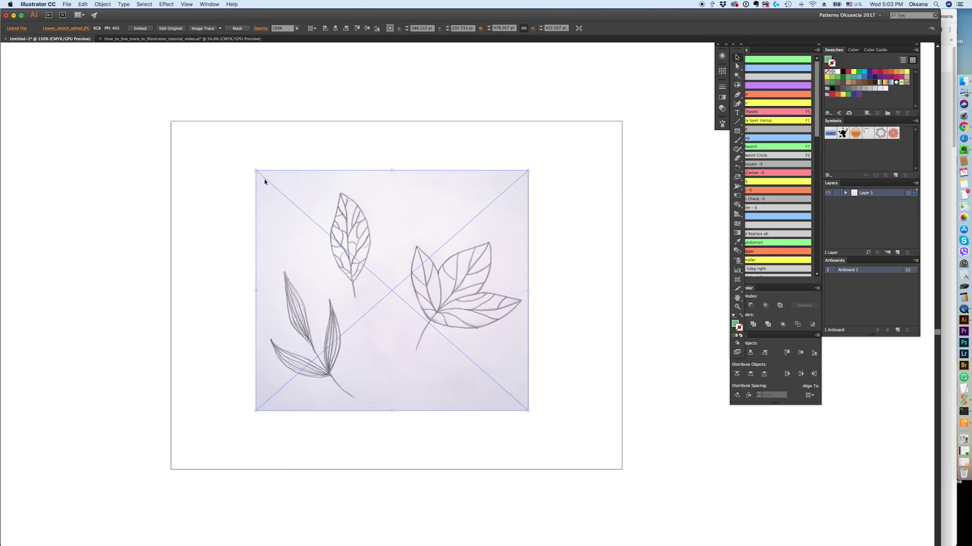
drag(264, 178, 243, 170)
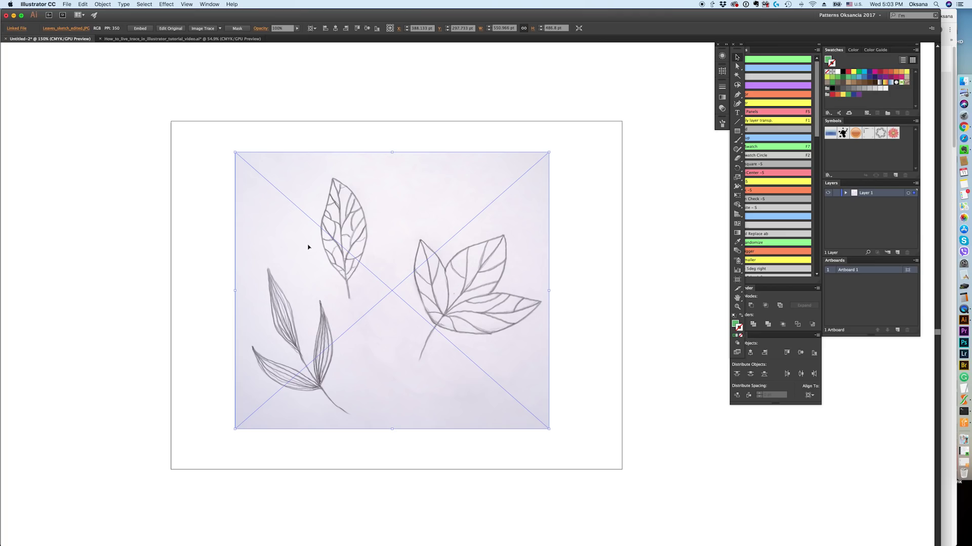
Delete the mask over step 3, 'Select your sketch and click on Live Trace', then return to Untitled-2
click(167, 39)
scroll(352, 315, down, 5)
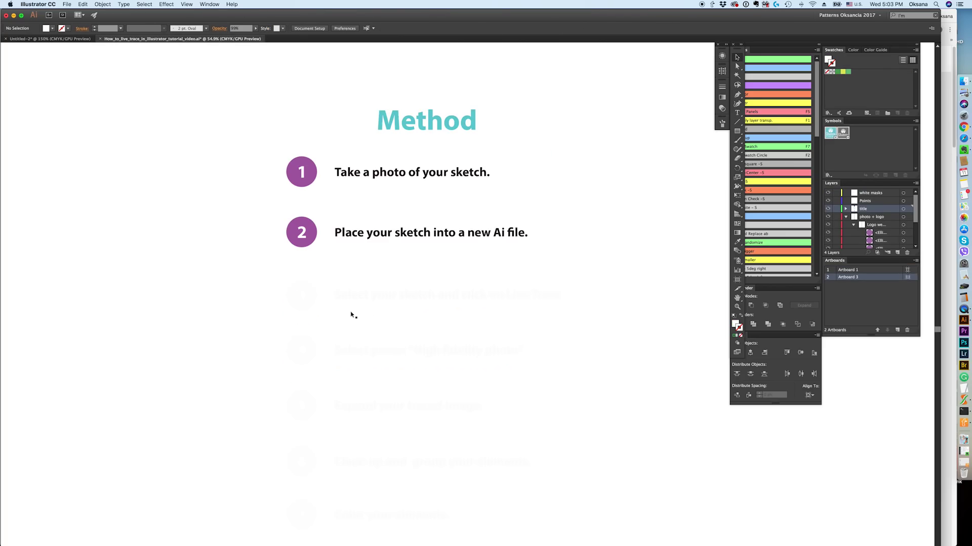
click(373, 311)
key(Delete)
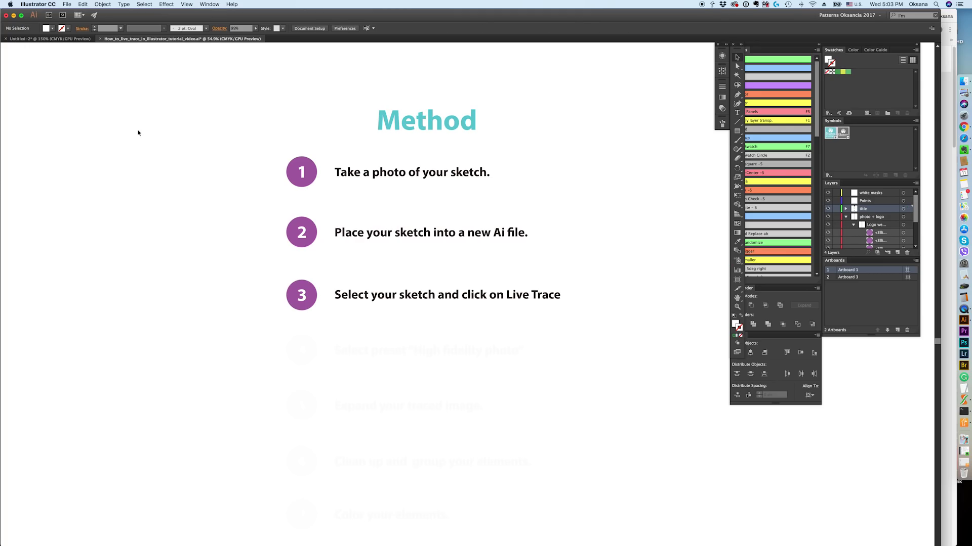
click(78, 43)
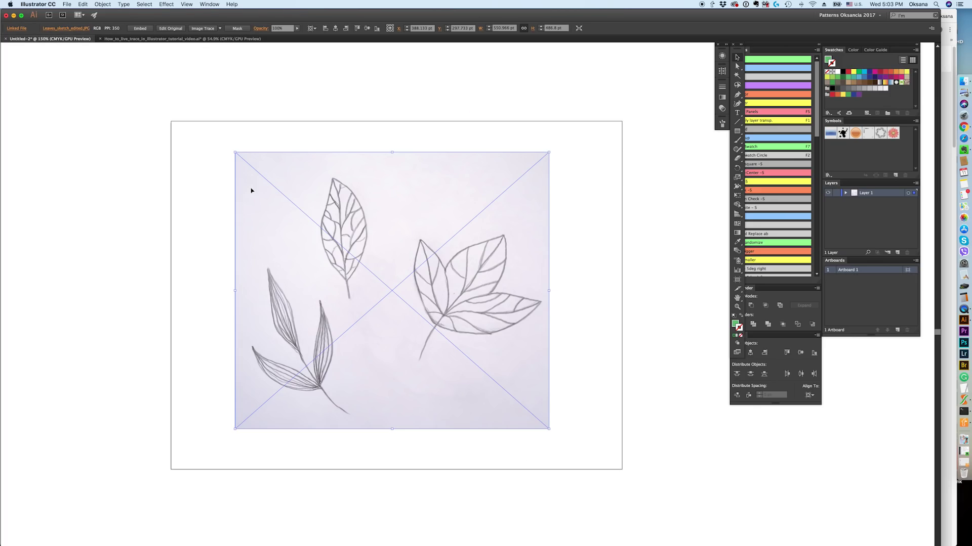
Apply Image Trace with the Default preset to the placed leaves sketch
click(206, 30)
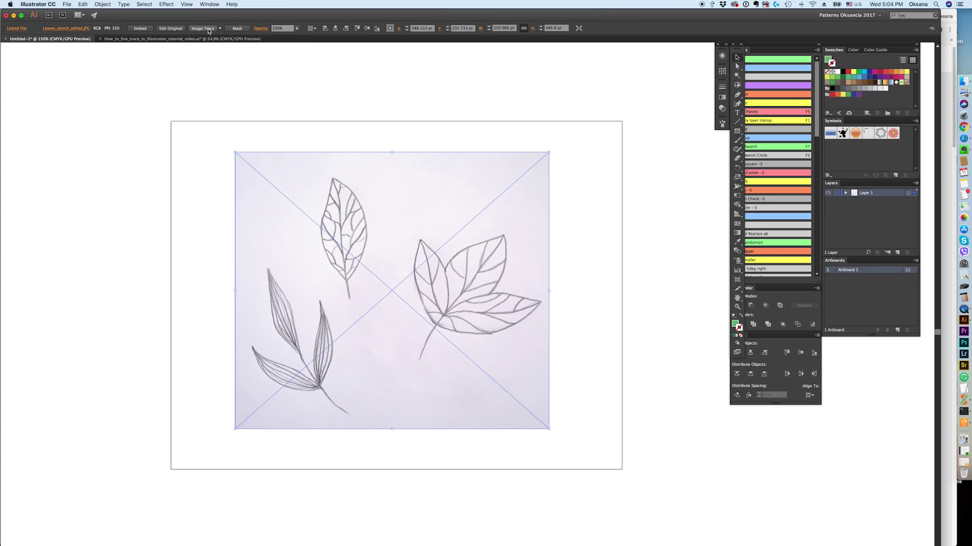
click(208, 29)
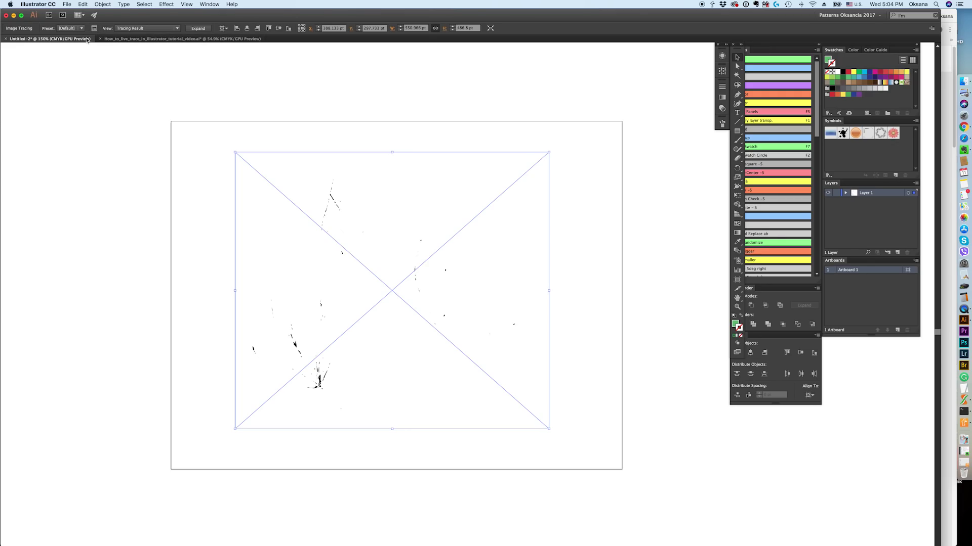
Uncover step 4, 'Select preset High fidelity photo', then return to the Untitled-2 trace
click(125, 39)
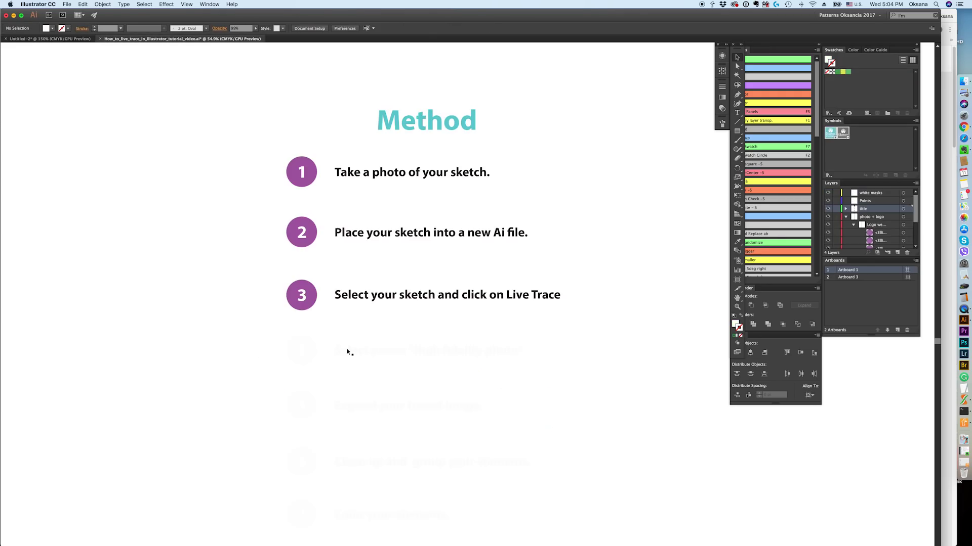
click(347, 350)
click(337, 359)
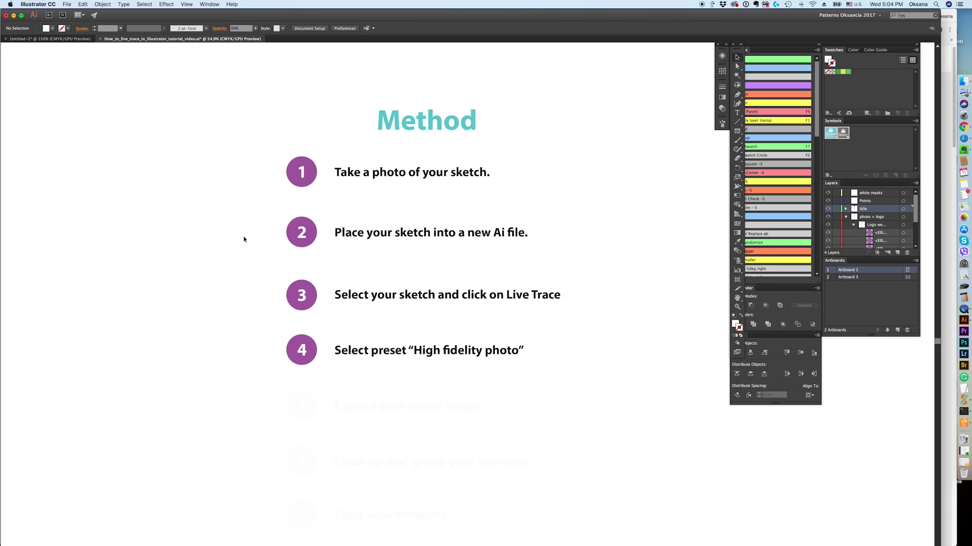
click(76, 39)
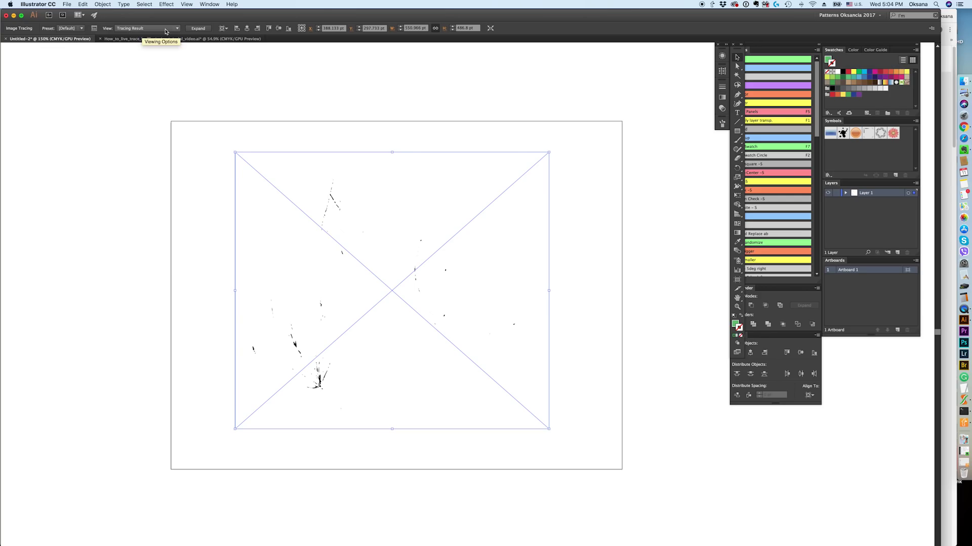
Change the sketch's tracing preset from Default to High Fidelity Photo
click(82, 29)
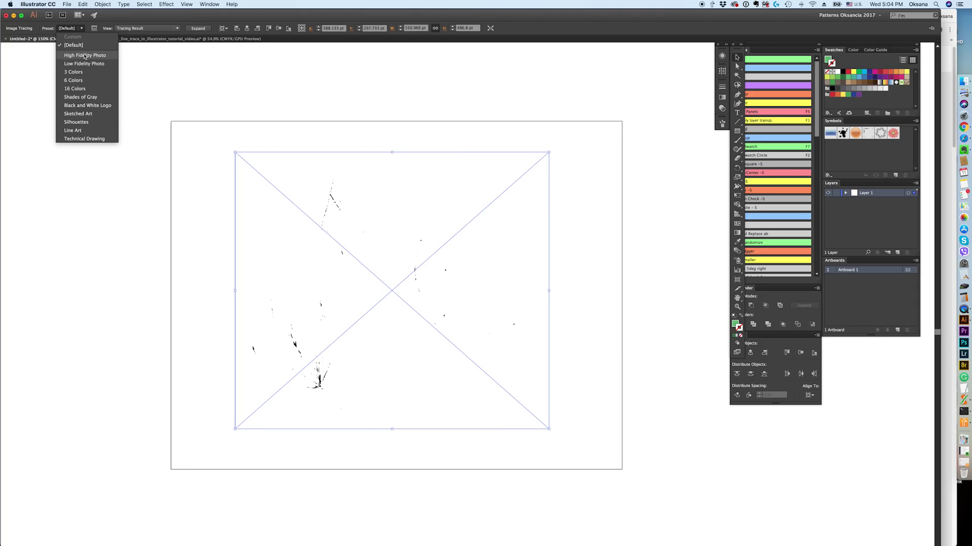
click(84, 57)
click(83, 57)
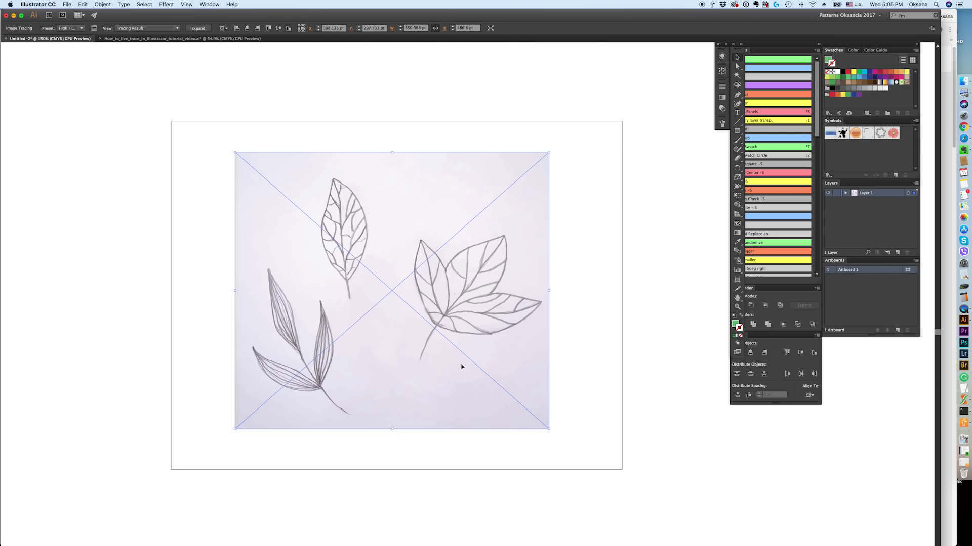
Switch the trace view to Source Image, then back to Tracing Result
click(178, 29)
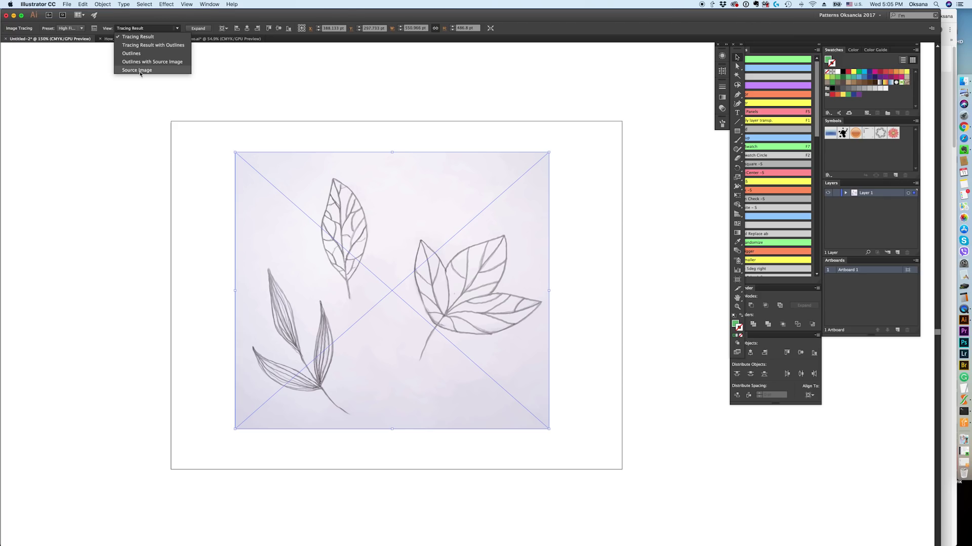
click(141, 71)
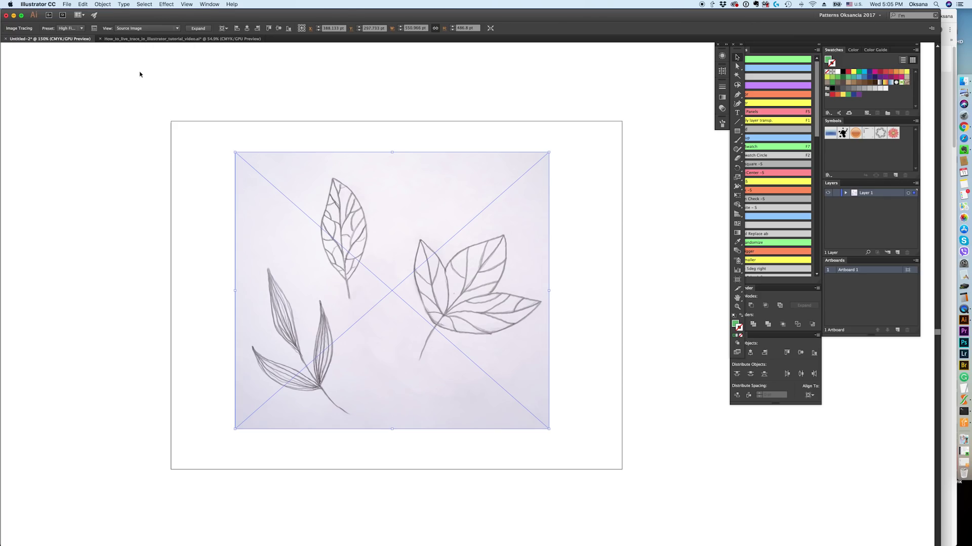
click(177, 28)
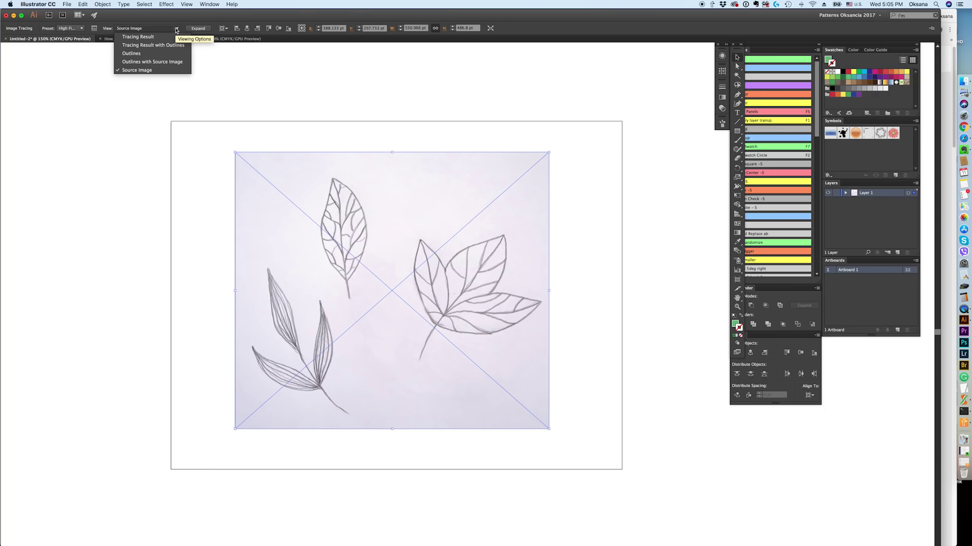
click(156, 38)
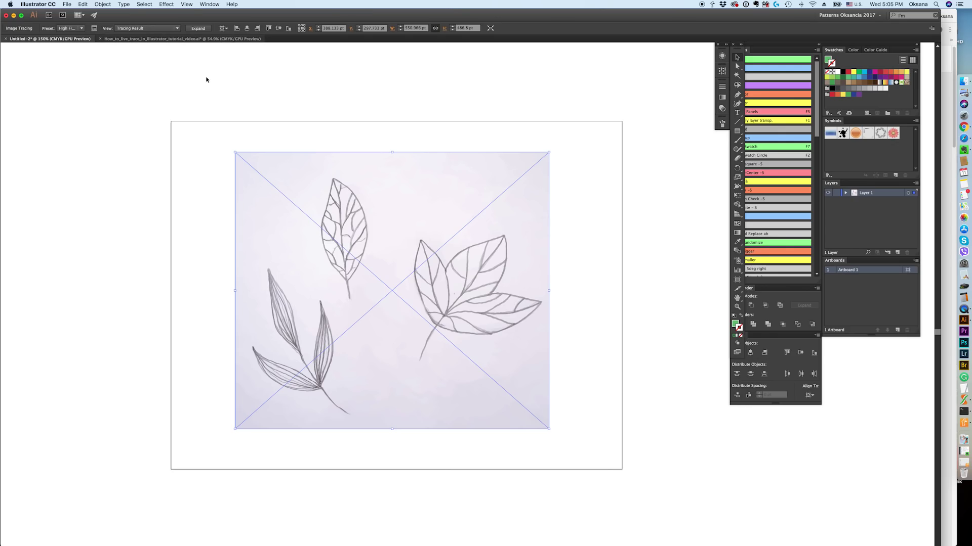
Delete the mask revealing step 5, 'Expand your traced image.', and select step 6's mask
click(176, 39)
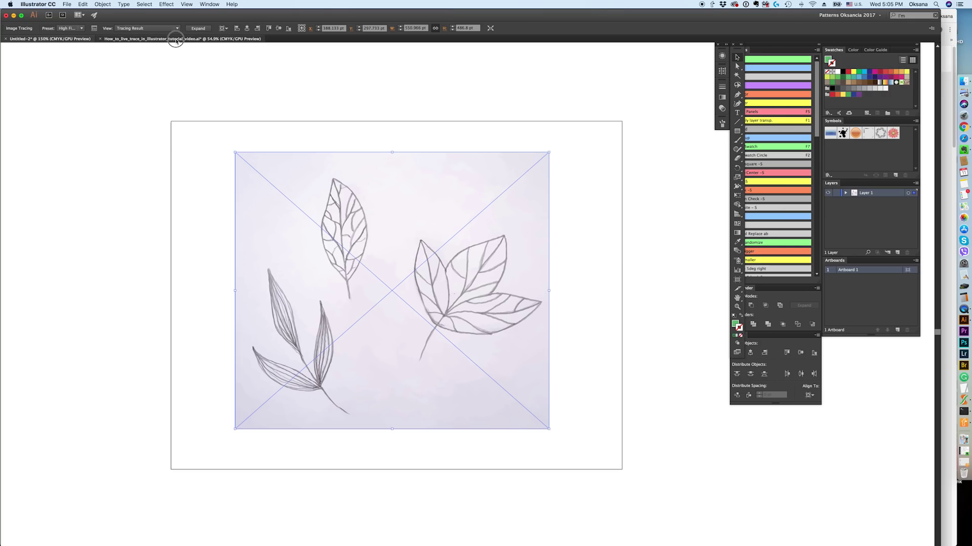
click(391, 397)
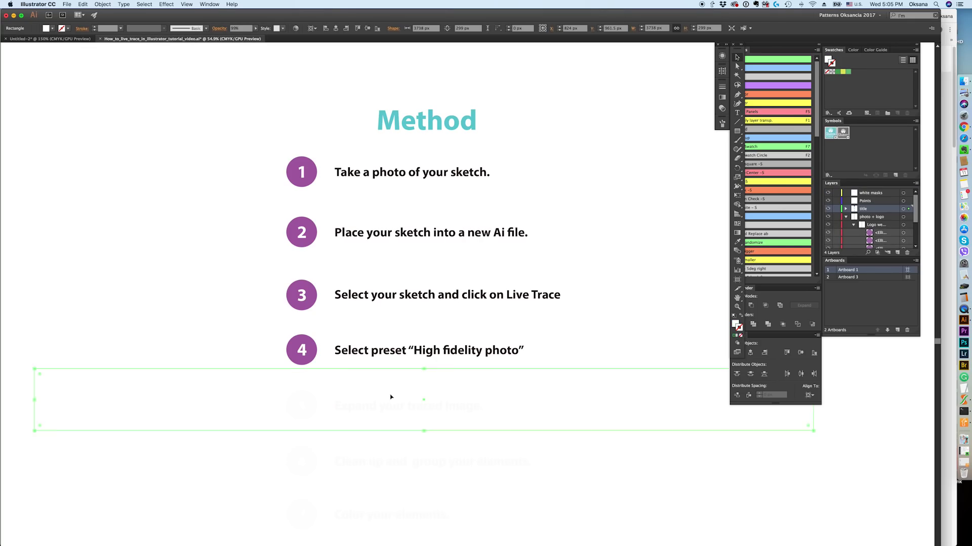
key(Delete)
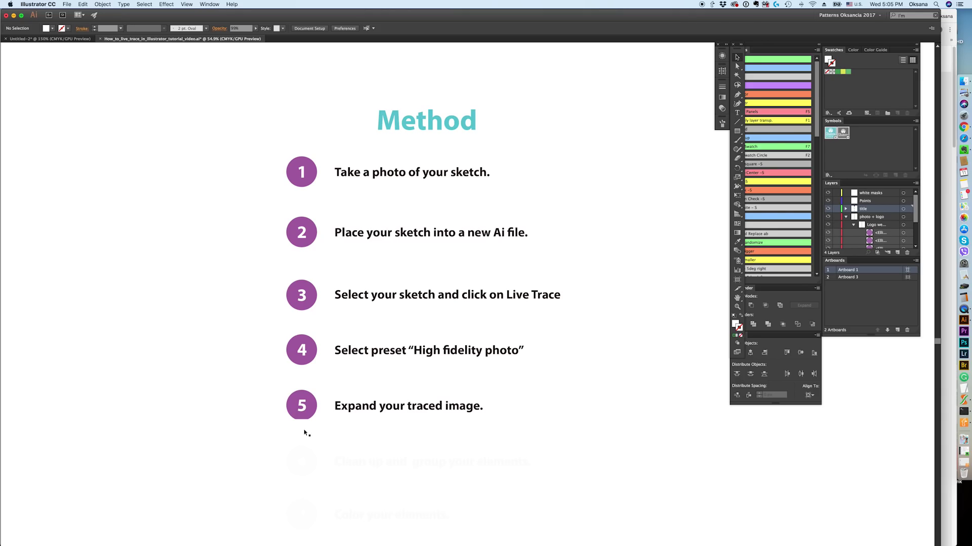
click(304, 433)
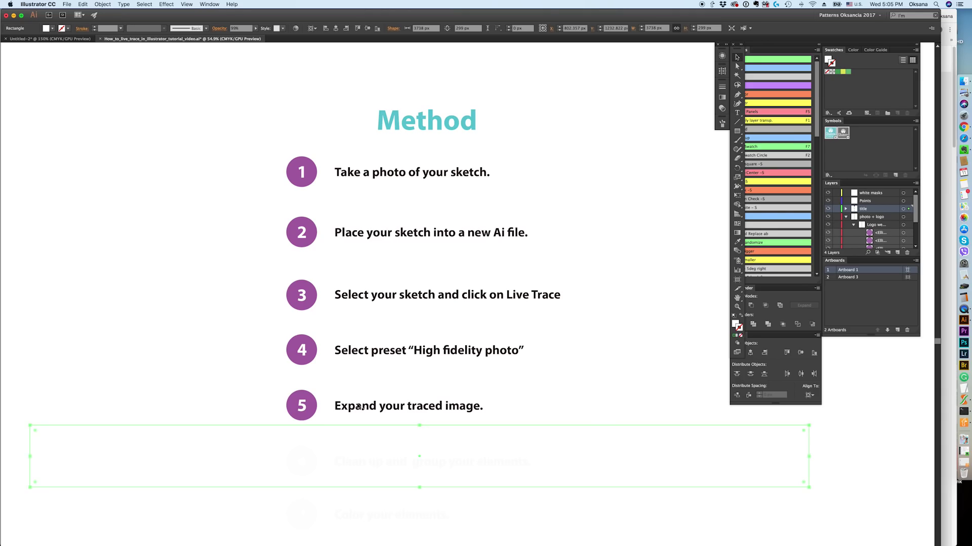
Expand the High Fidelity Photo leaves trace in Untitled-2 into a group of editable vector paths
click(75, 39)
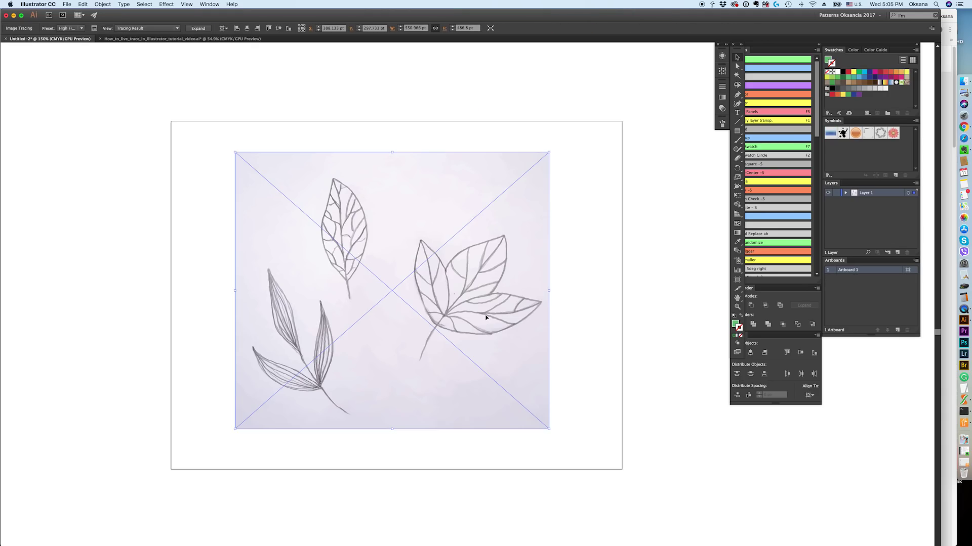
click(198, 29)
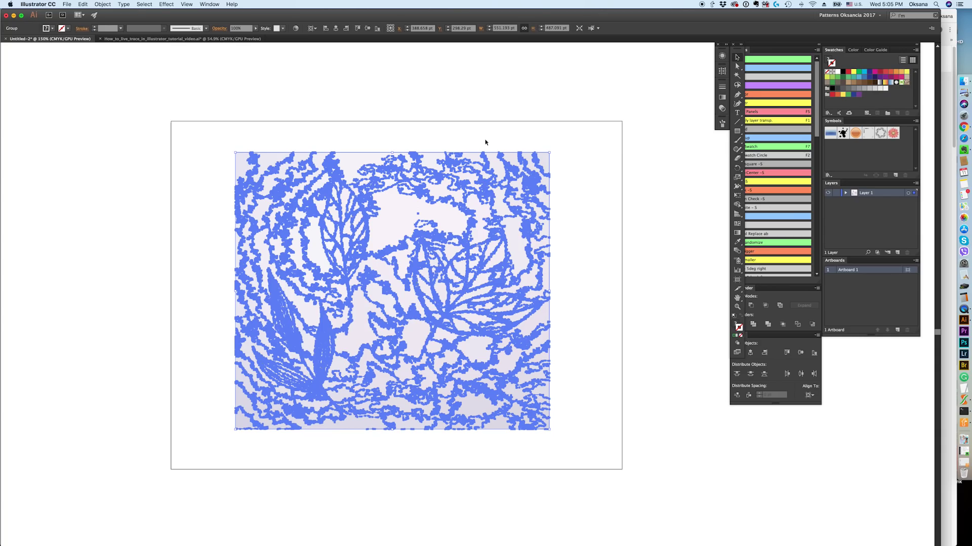
click(536, 145)
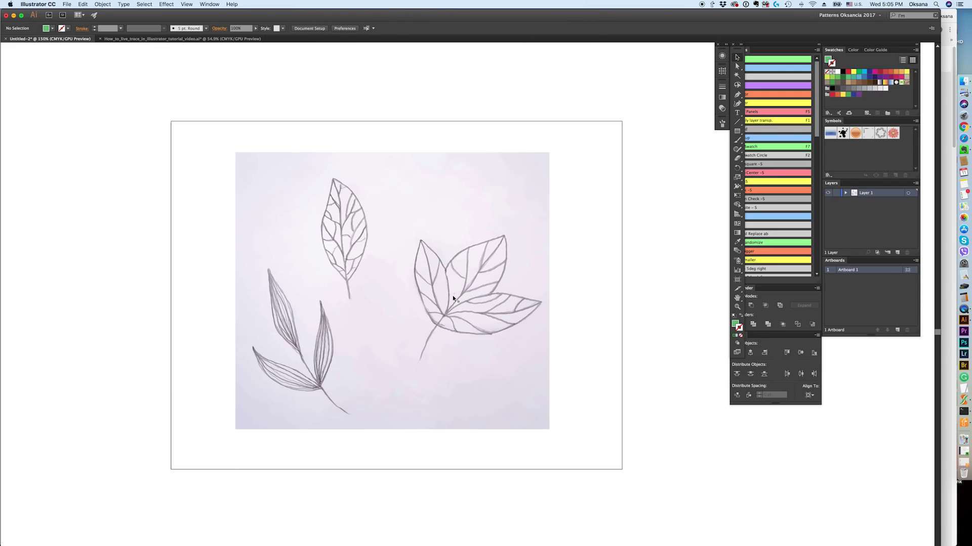
click(524, 219)
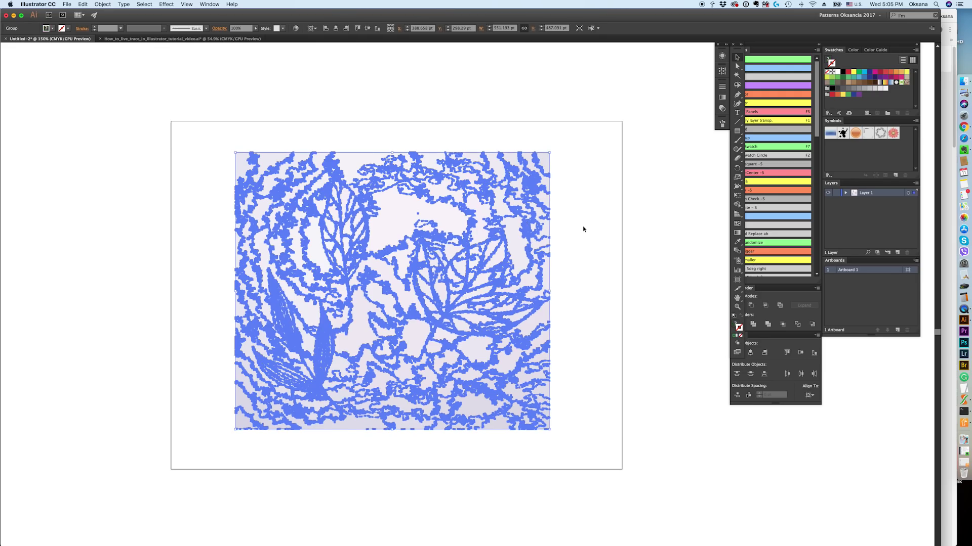
key(Delete)
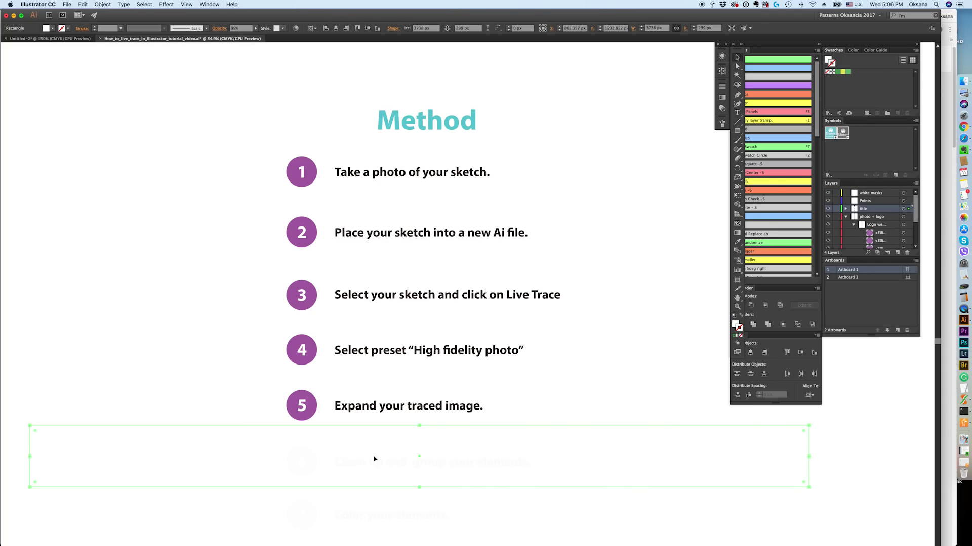
Reveal step 6 on the Method slide, then return to Untitled-2 with the Magic Wand tool
key(Delete)
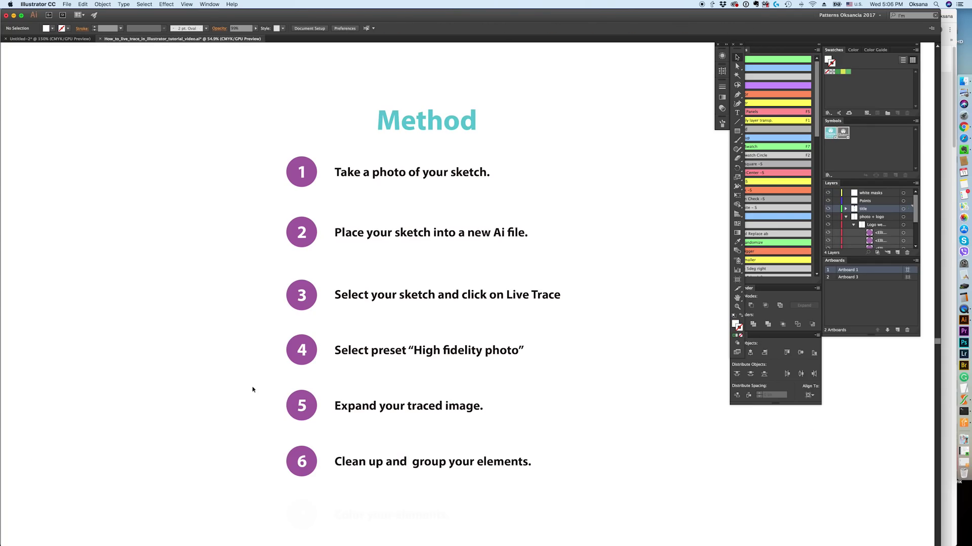
scroll(257, 381, down, 1)
scroll(259, 380, down, 2)
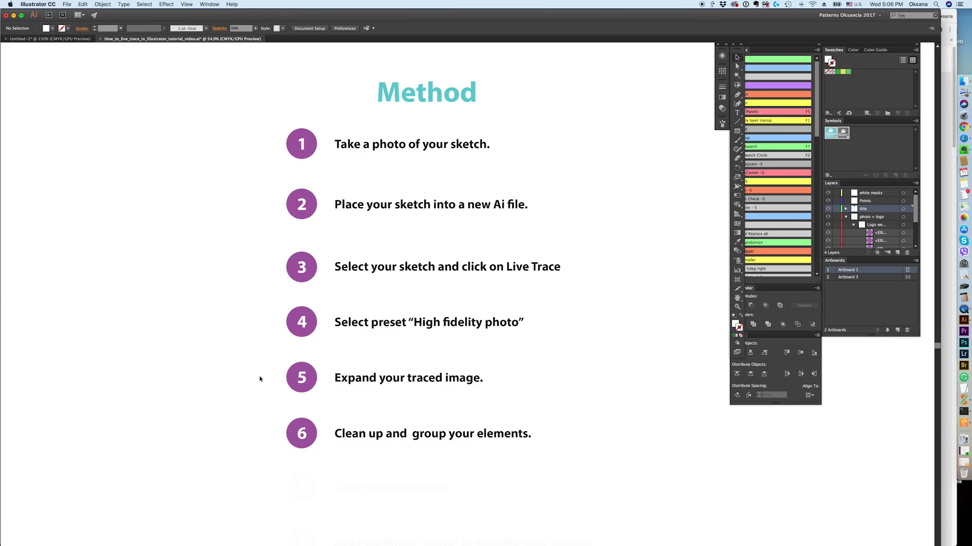
scroll(259, 379, down, 1)
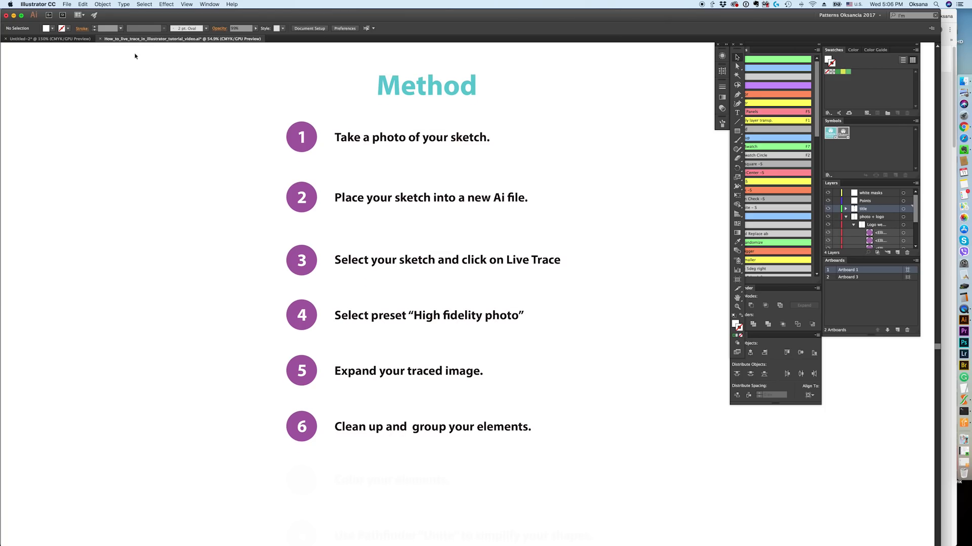
click(75, 40)
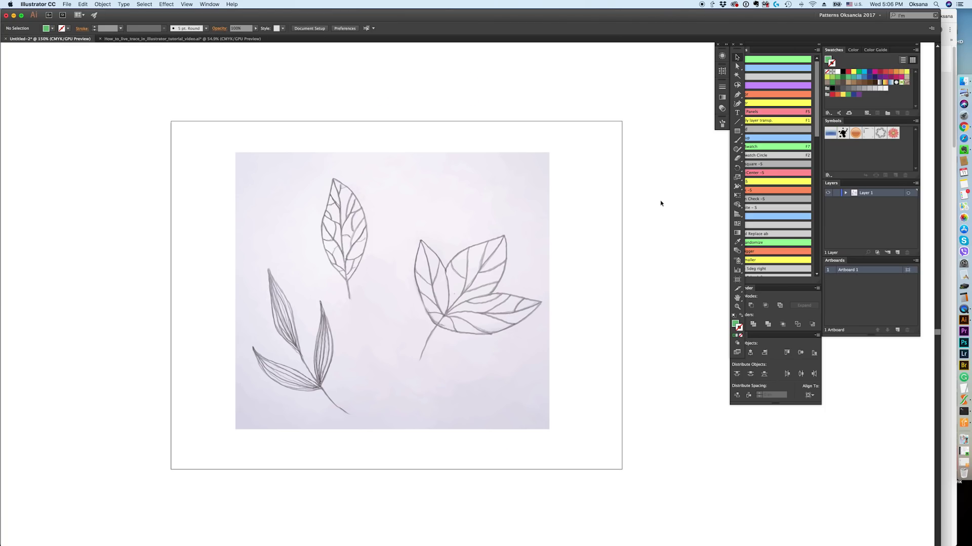
click(737, 75)
Set the Tolerance value in the Magic Wand options panel
double_click(737, 77)
drag(222, 156, 160, 148)
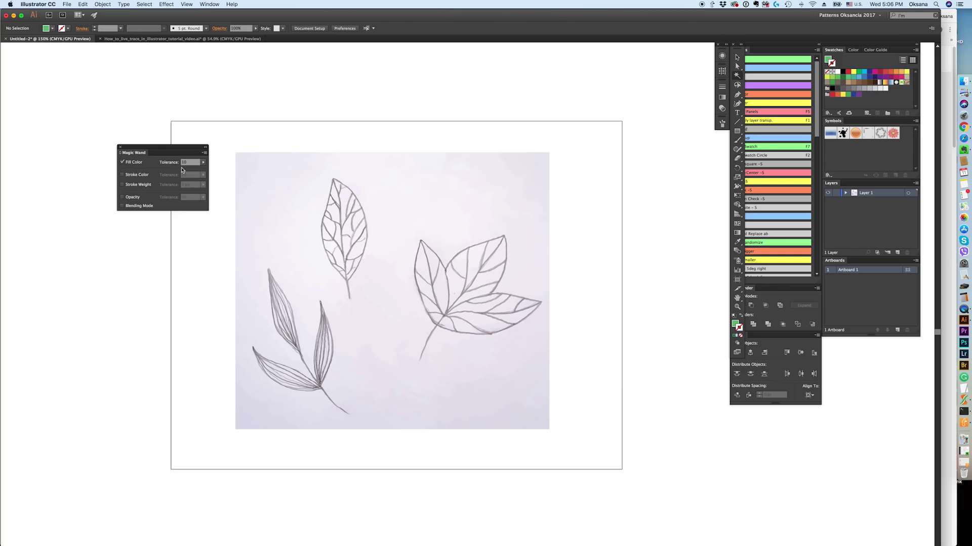
click(189, 163)
double_click(183, 162)
click(179, 157)
Select the traced background by colour with the Magic Wand and delete it
click(272, 190)
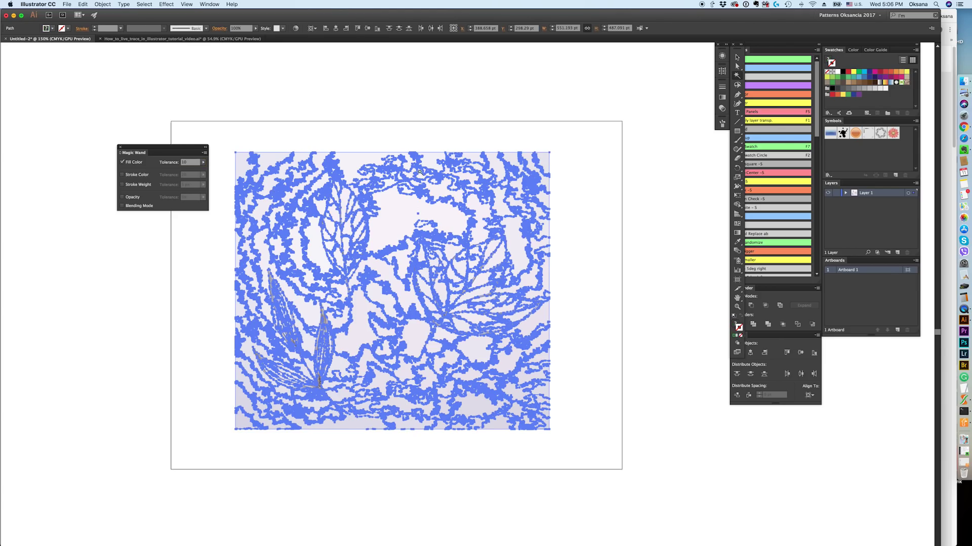
key(super+shift+a)
click(419, 193)
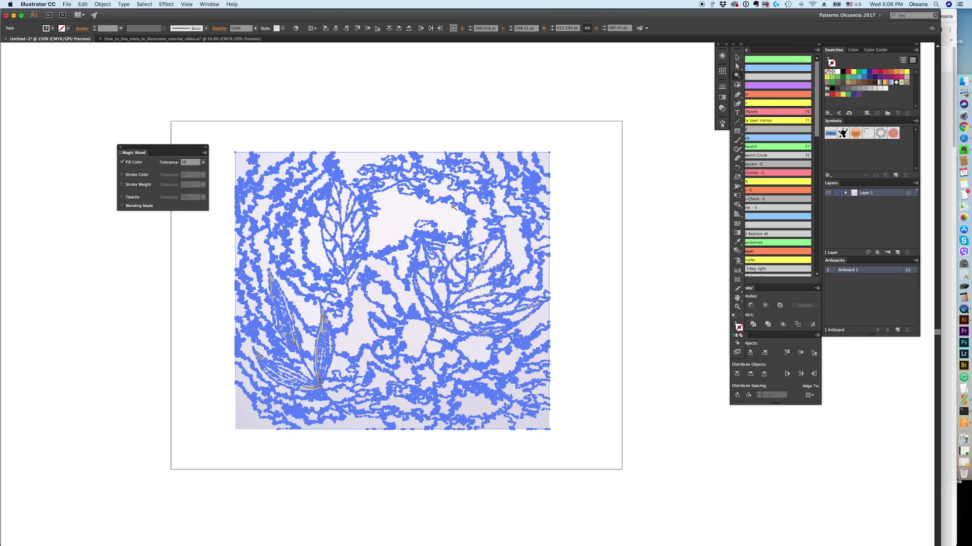
key(Delete)
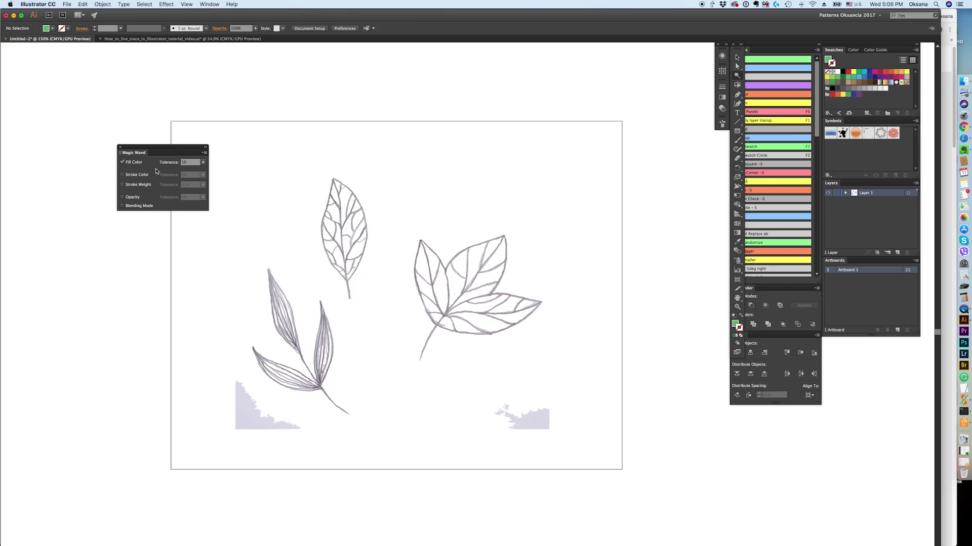
Delete the bottom-right and bottom-left leftover fragments with the Direct Selection tool
click(120, 148)
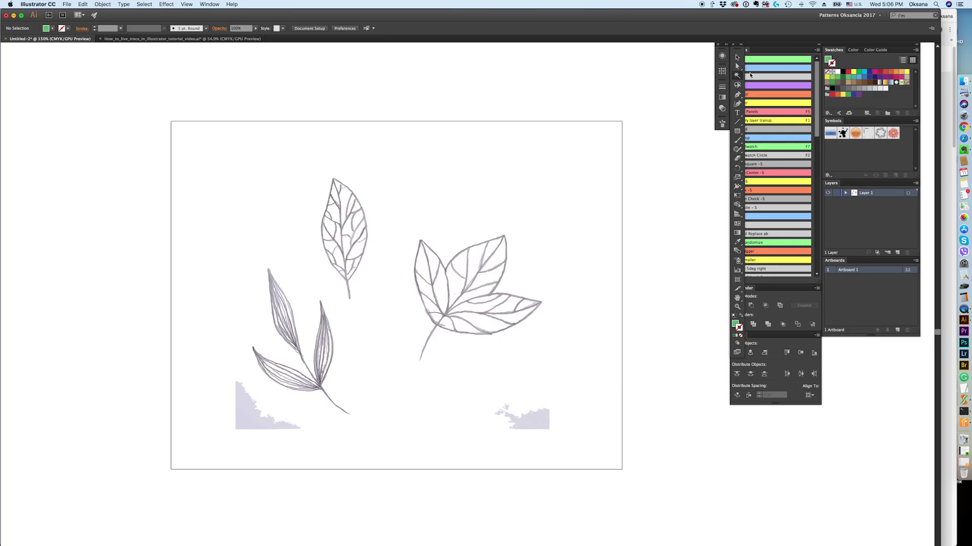
click(736, 67)
drag(470, 374, 570, 450)
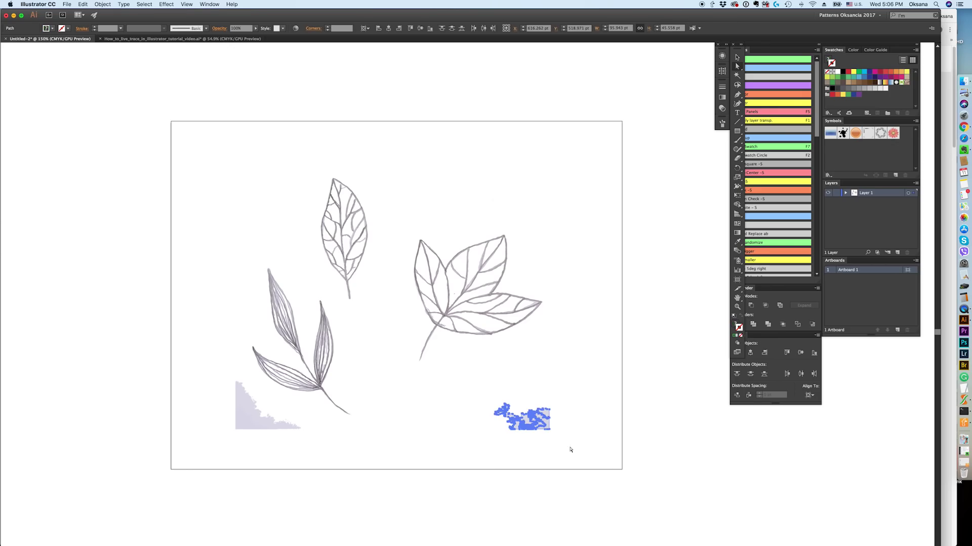
key(Delete)
key(shift+e)
drag(219, 374, 257, 441)
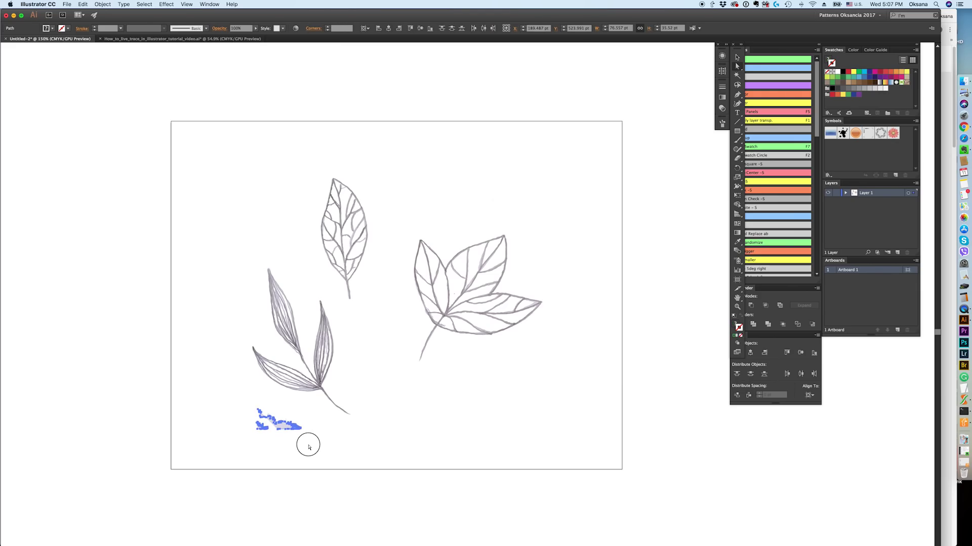
click(308, 447)
click(255, 423)
key(Delete)
Check the traced artwork for stray specks around the leaves
key(super+a)
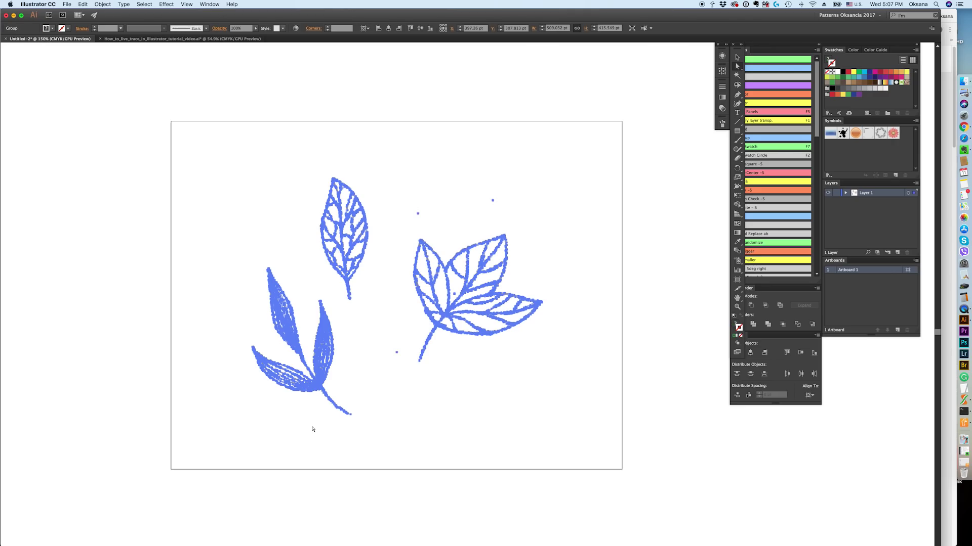
click(402, 368)
drag(389, 338, 402, 364)
drag(397, 170, 518, 224)
key(super+a)
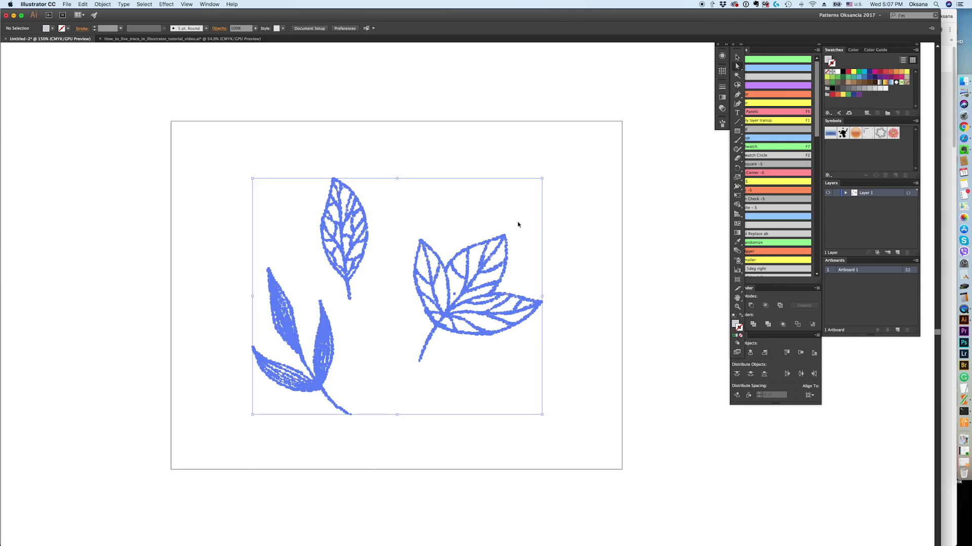
click(461, 299)
click(453, 292)
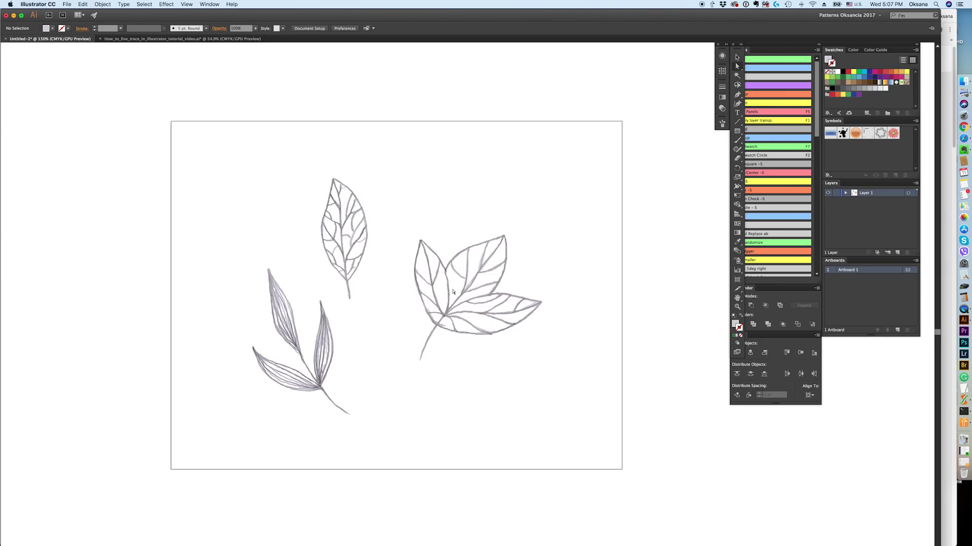
click(453, 292)
click(362, 345)
Select the traced leaves group and switch to the Method slides document
click(738, 57)
click(484, 249)
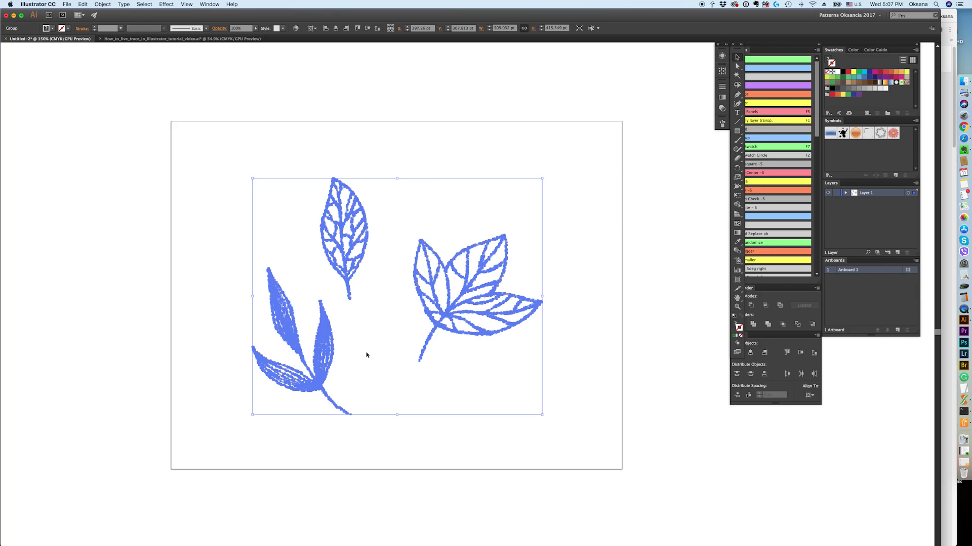
click(182, 40)
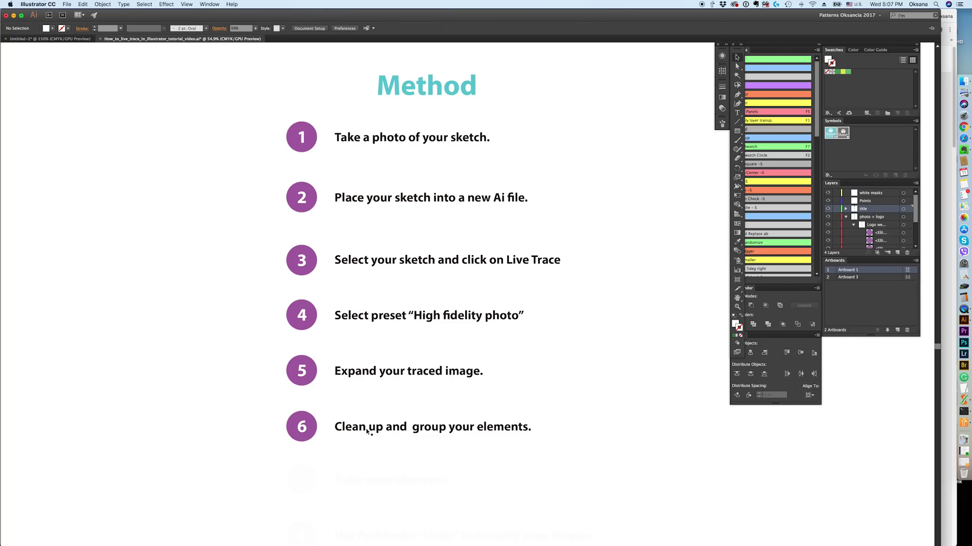
Delete the white mask to reveal step 7 'Color your elements'
click(370, 476)
key(Delete)
scroll(264, 402, down, 1)
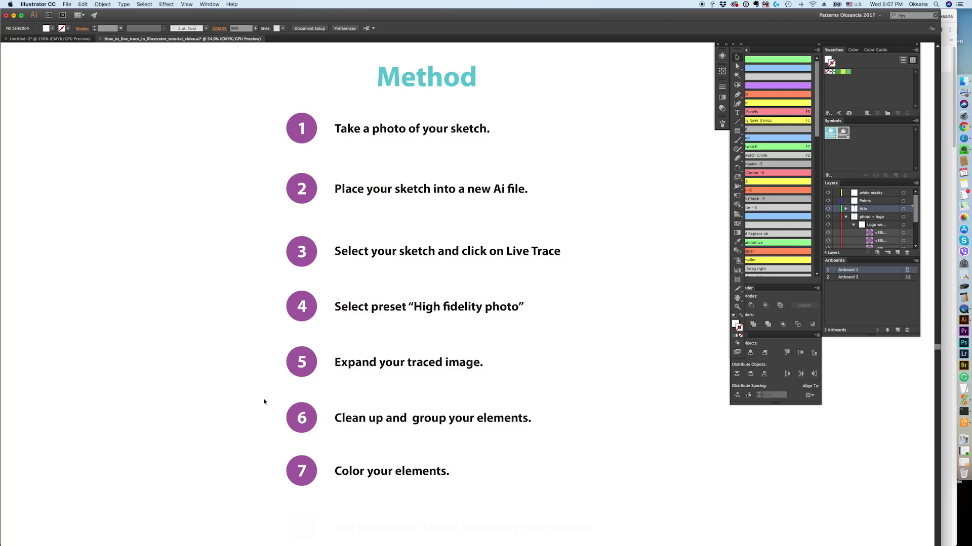
scroll(158, 119, down, 1)
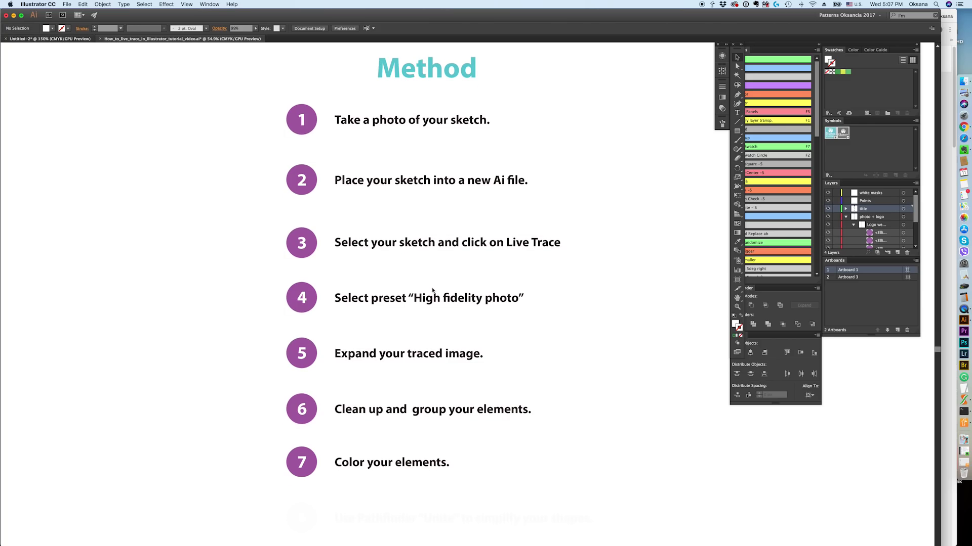
Ungroup the traced leaves in Untitled-2 and deselect
key(ctrl+Tab)
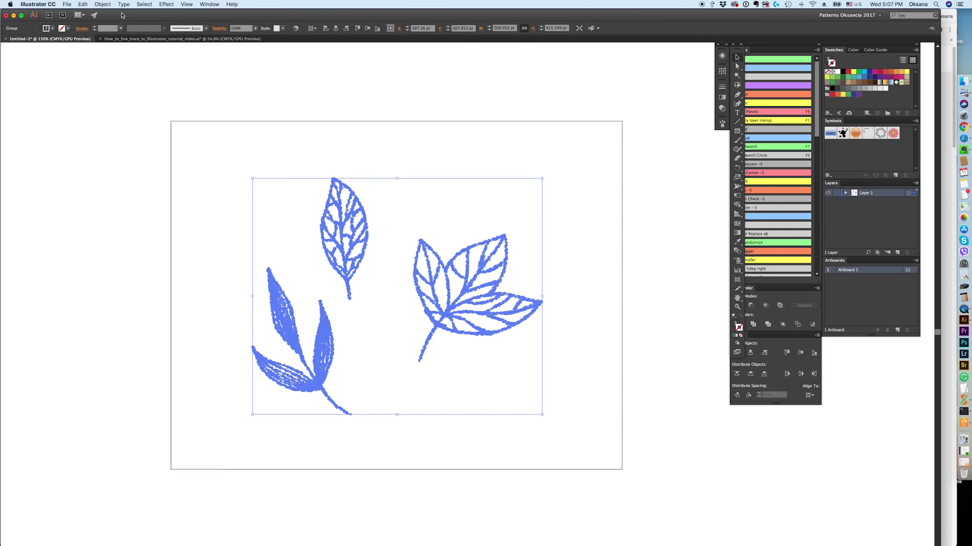
right_click(341, 208)
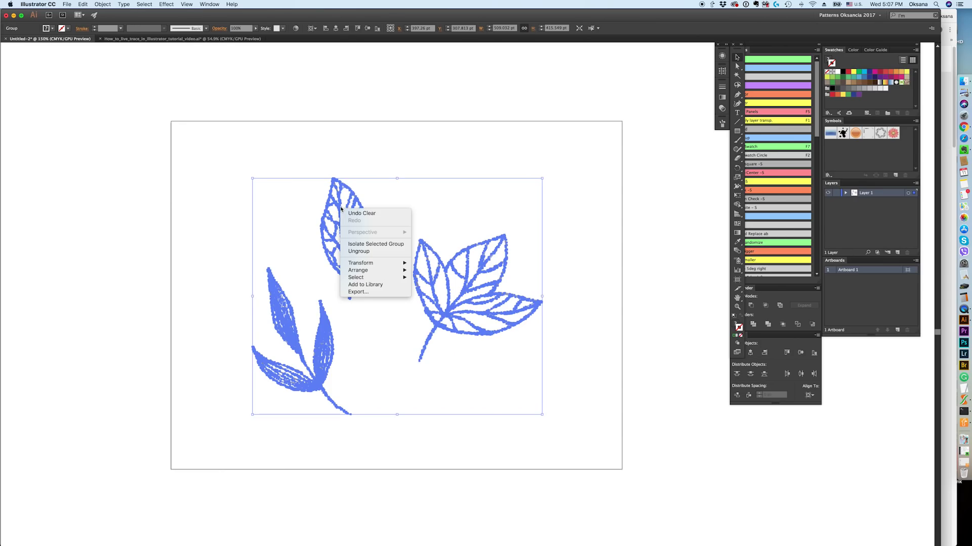
click(362, 252)
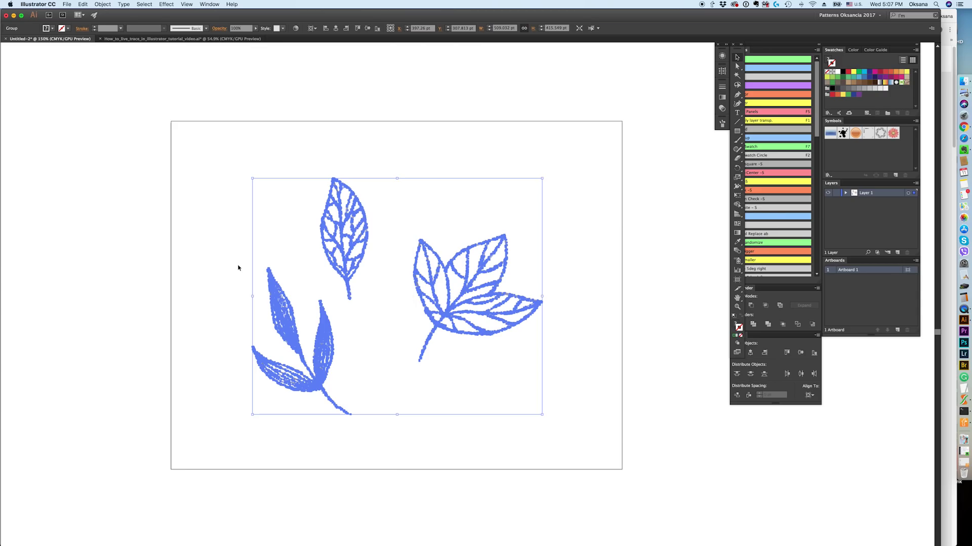
click(368, 219)
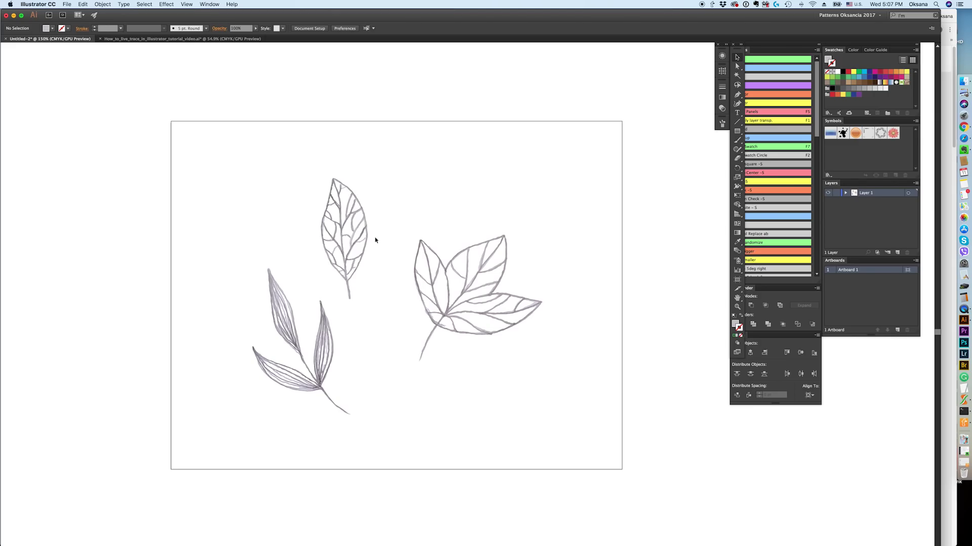
Delete the stray fragment on the right leaf and zoom in to 400%
click(447, 266)
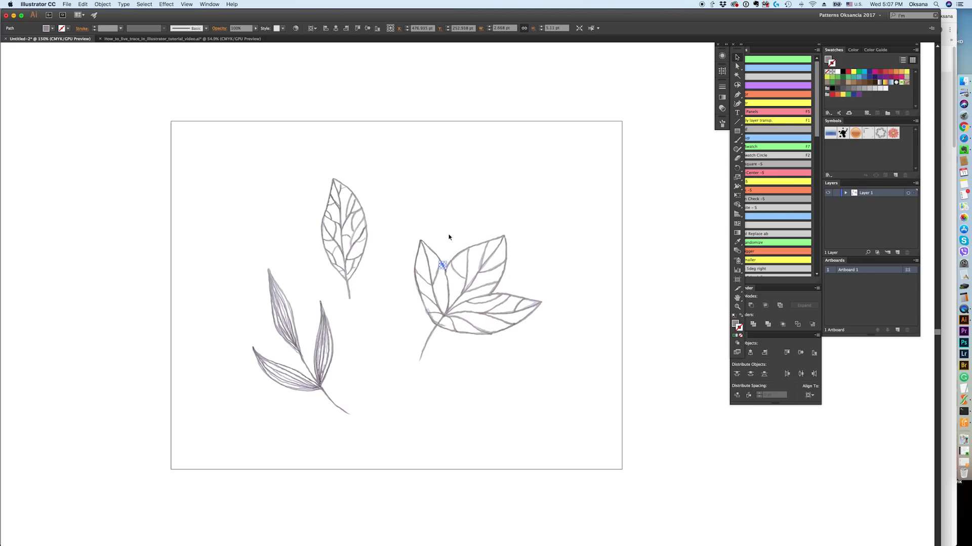
key(Delete)
key(z)
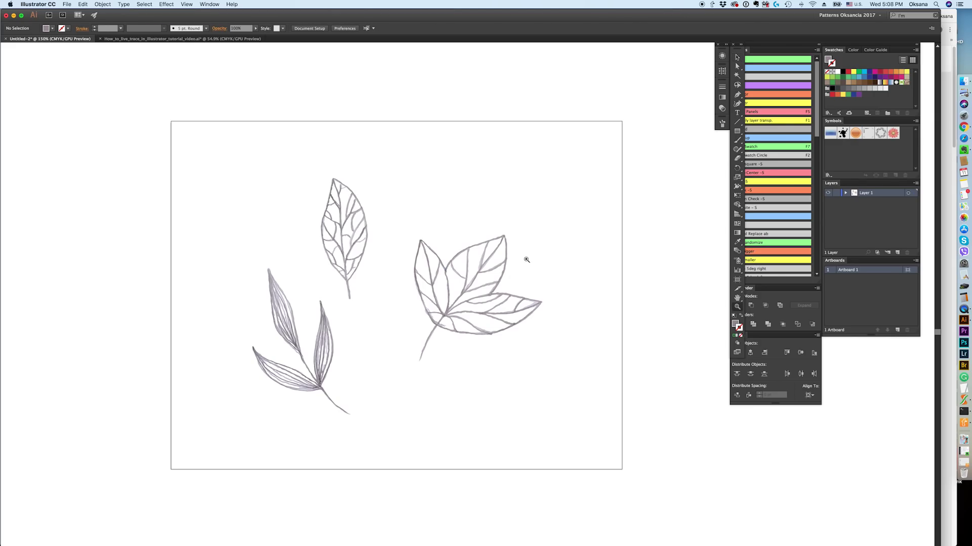
click(468, 256)
click(468, 349)
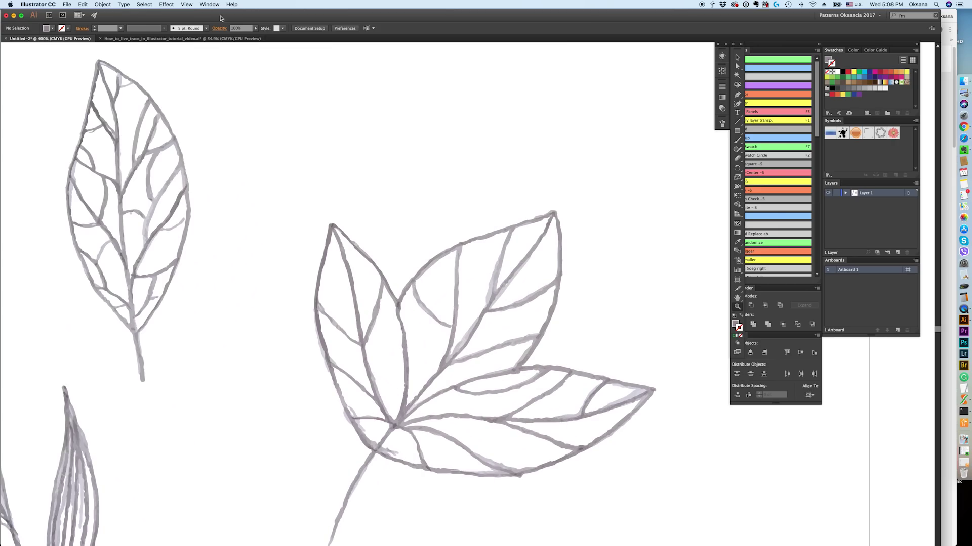
Toggle Outline view to inspect the paths, then return to GPU Preview
click(187, 4)
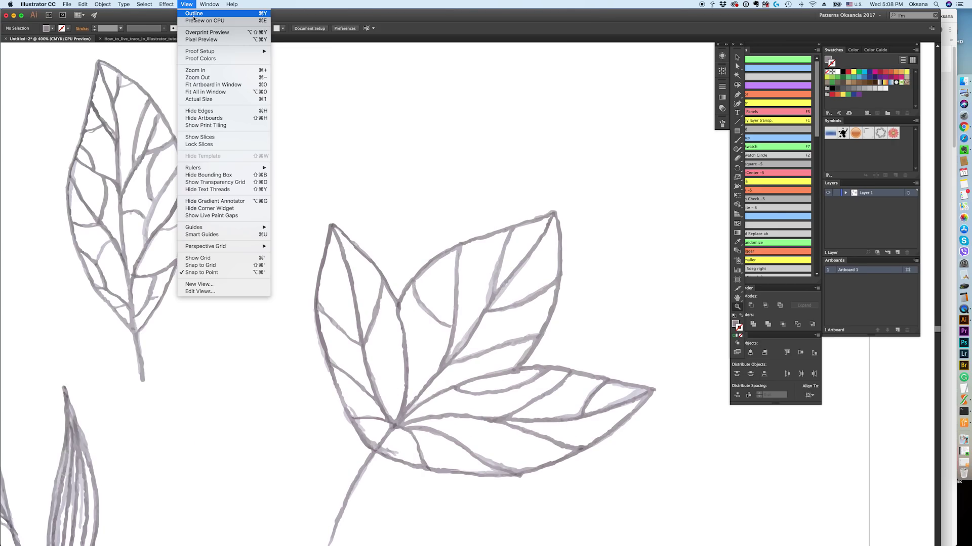
click(424, 179)
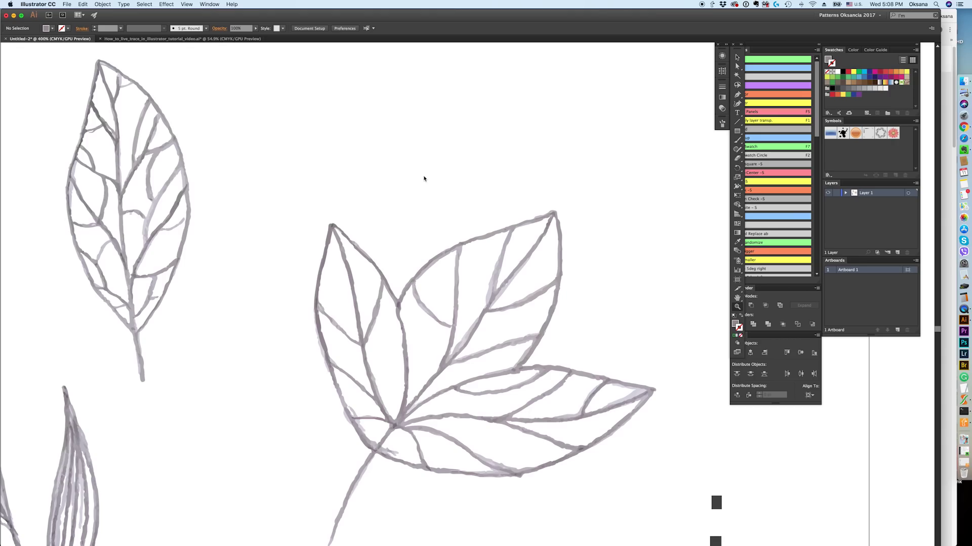
click(186, 3)
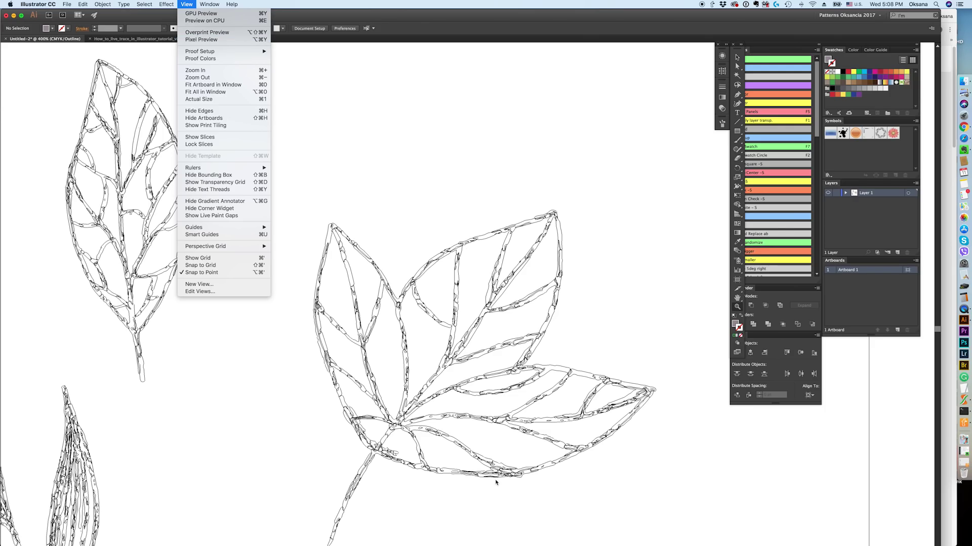
mouse_move(231, 4)
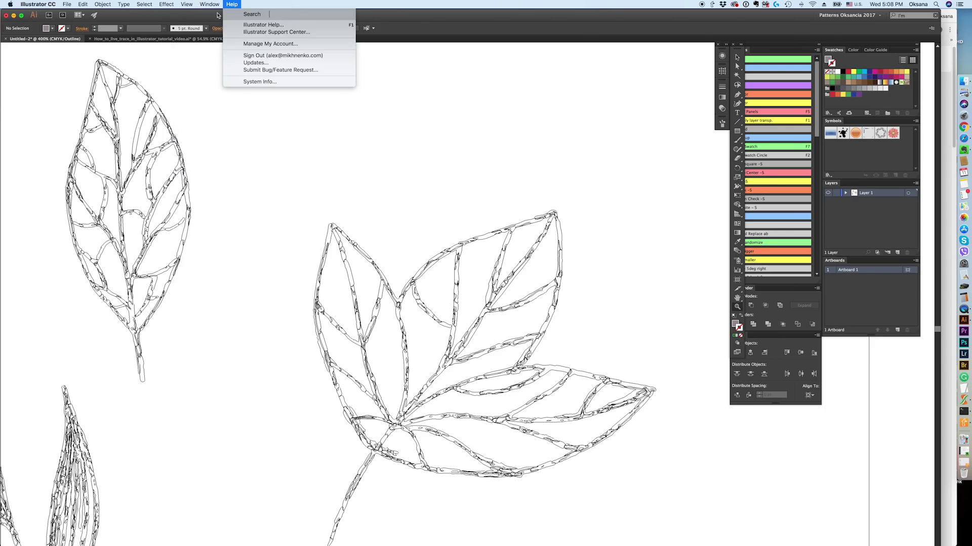
click(191, 14)
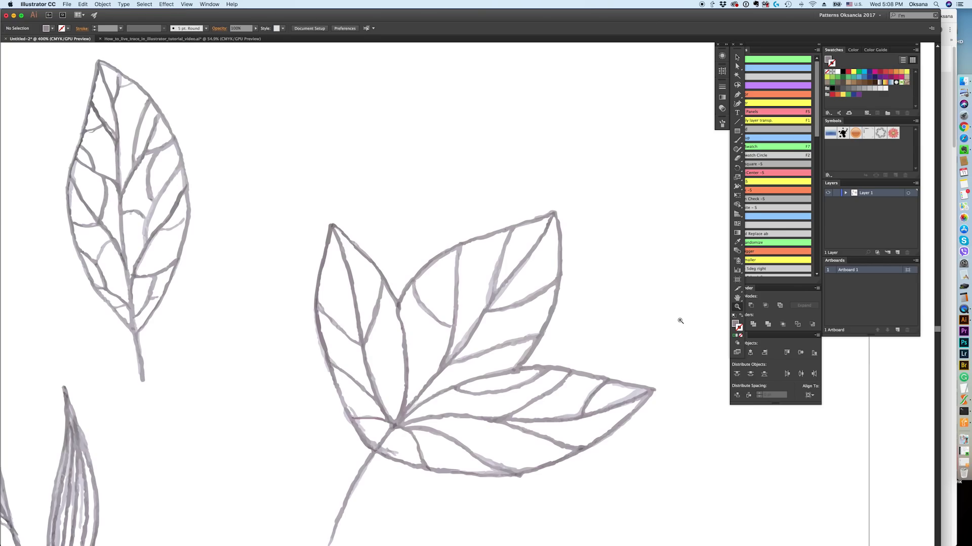
Lasso and group the top leaf, the right leaf and the lower-left branch separately
click(416, 322)
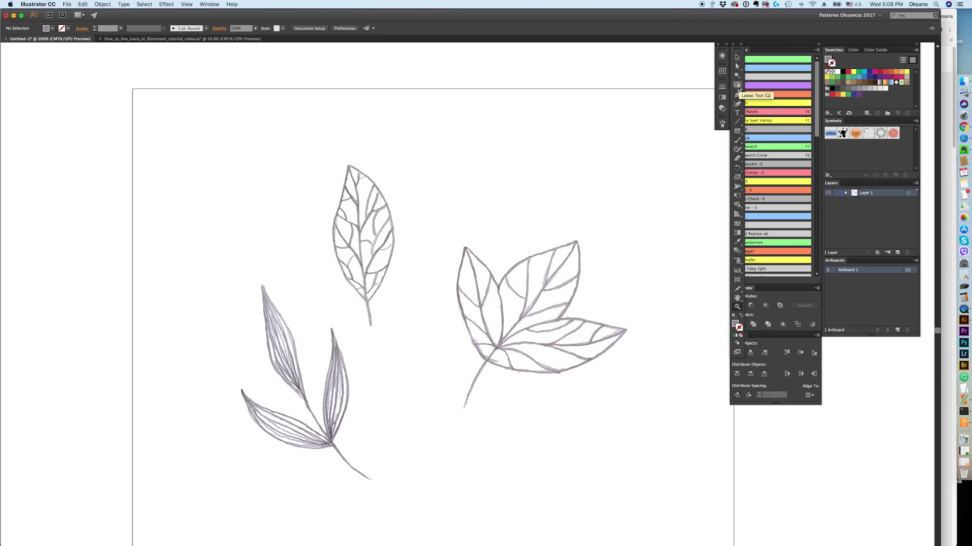
click(737, 86)
mouse_move(337, 150)
mouse_down()
mouse_move(318, 182)
mouse_move(367, 343)
mouse_move(380, 161)
mouse_up()
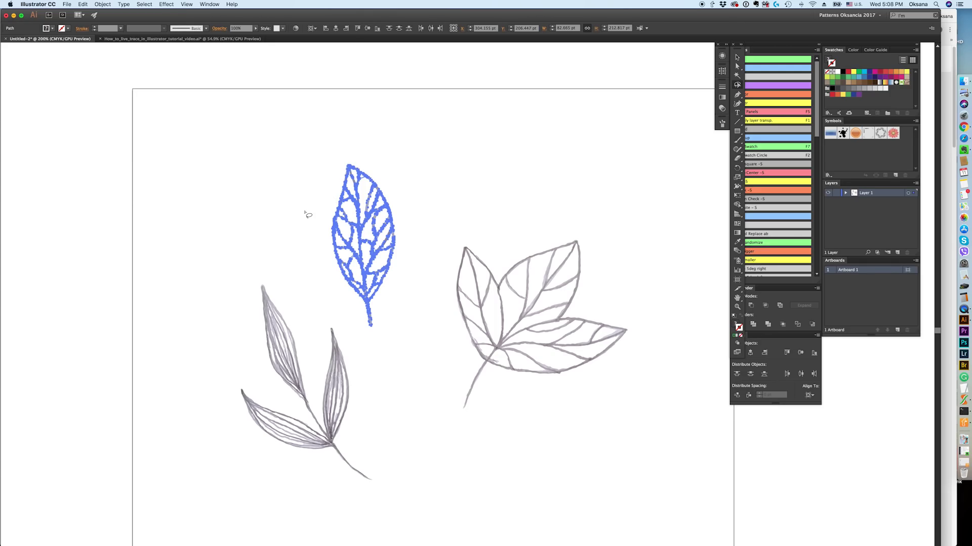
key(v)
key(super+g)
key(q)
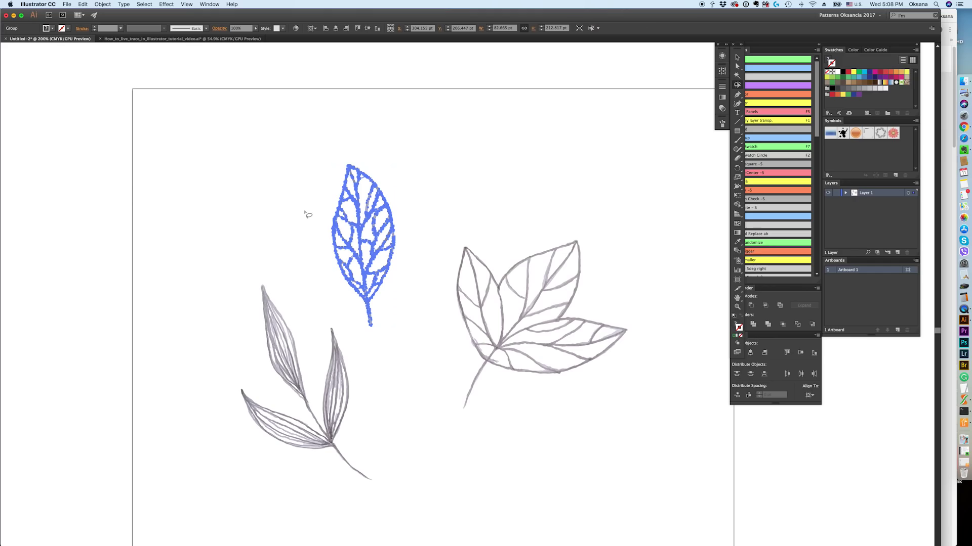
mouse_move(429, 215)
mouse_down()
mouse_move(434, 366)
mouse_move(637, 324)
mouse_move(408, 230)
mouse_up()
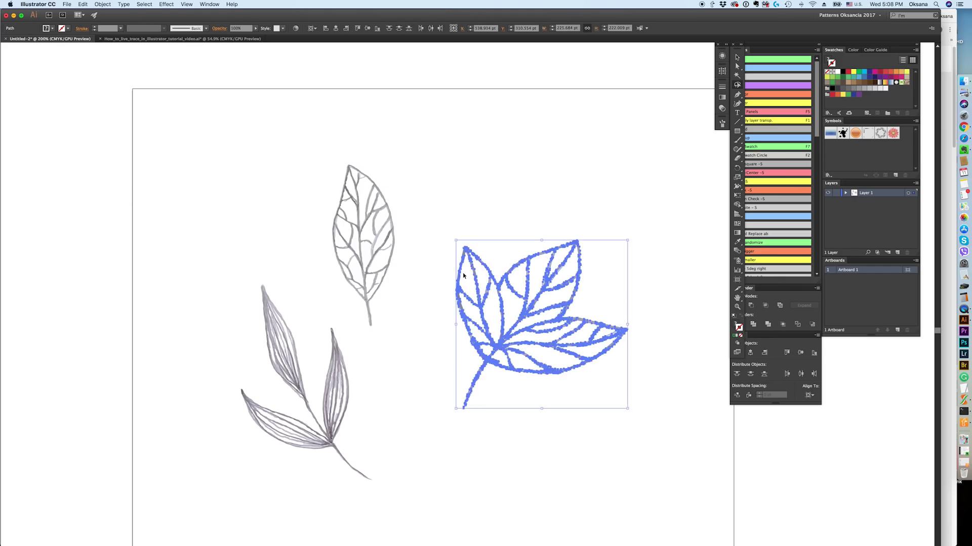
key(ctrl+g)
mouse_move(213, 277)
mouse_down()
mouse_move(193, 430)
mouse_move(386, 423)
mouse_move(246, 223)
mouse_move(185, 369)
mouse_up()
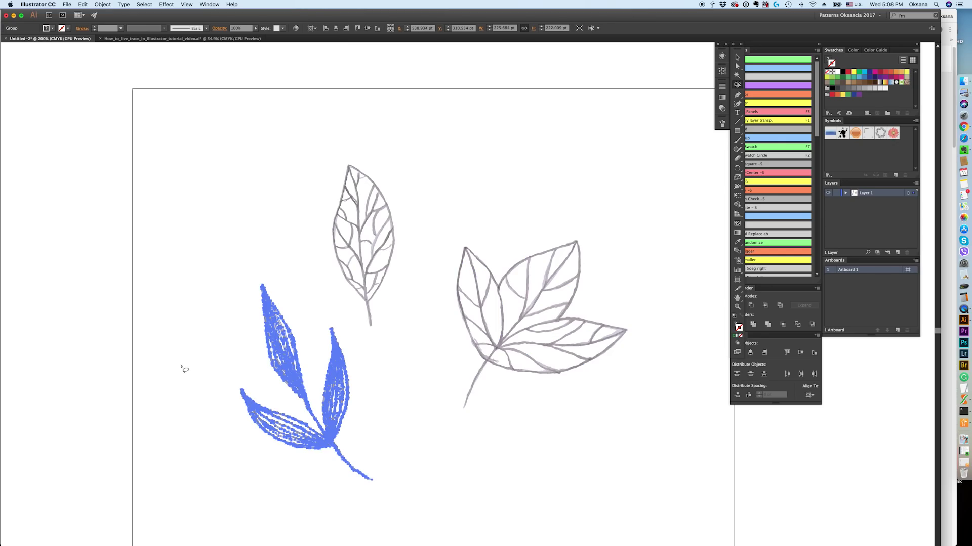
key(v)
key(ctrl+g)
Check the leaf groups and move the right leaf slightly left and lower
click(333, 306)
click(357, 323)
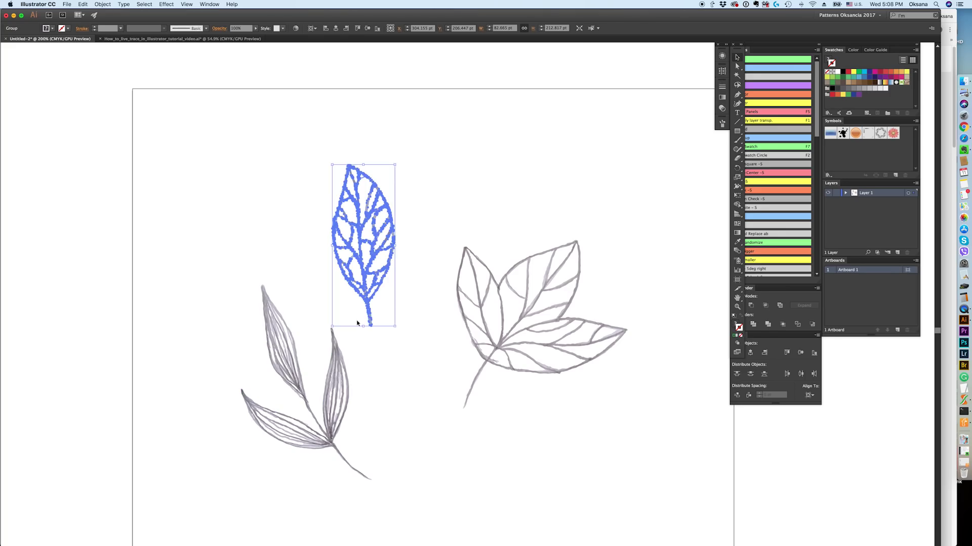
click(335, 344)
drag(486, 290, 475, 235)
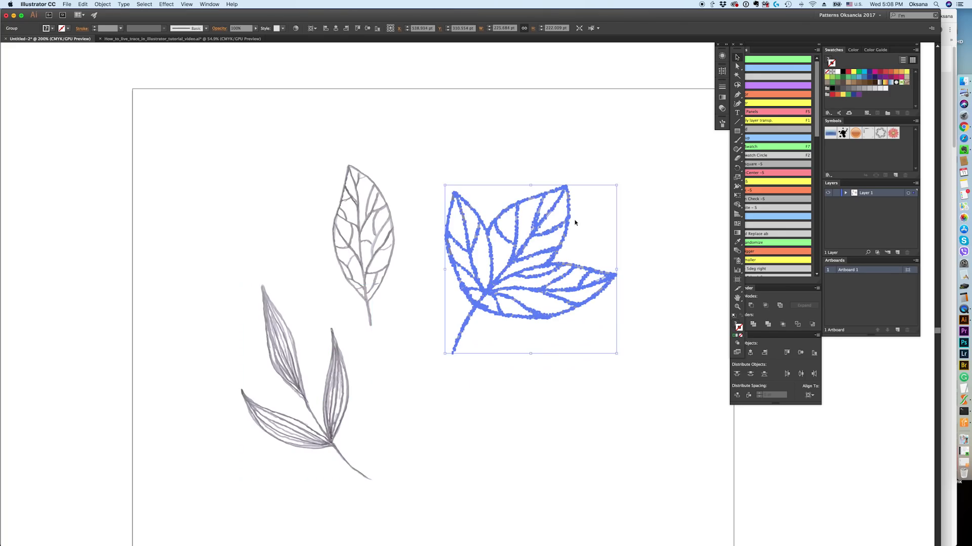
click(432, 403)
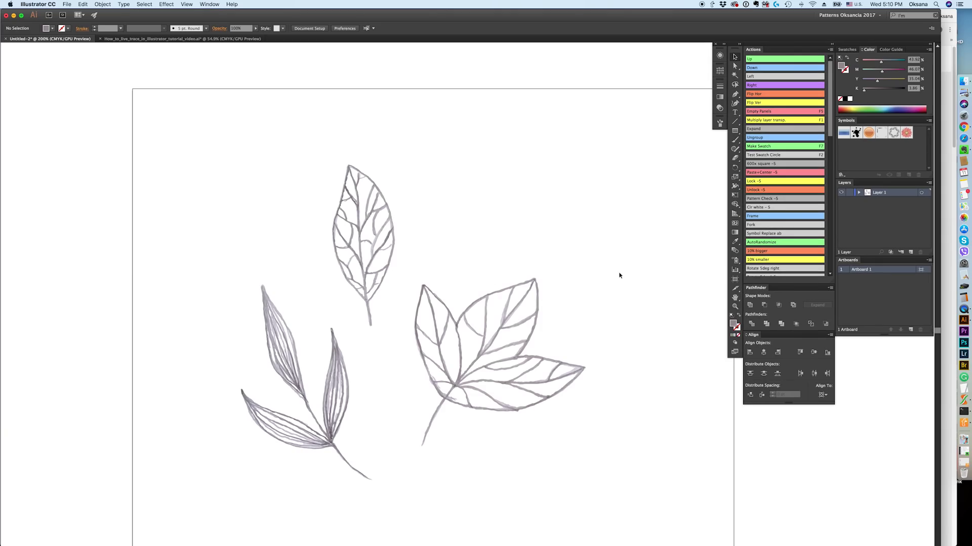
Apply Swatches greens: medium to the top leaf, light to the right leaf, dark to the branch
click(365, 229)
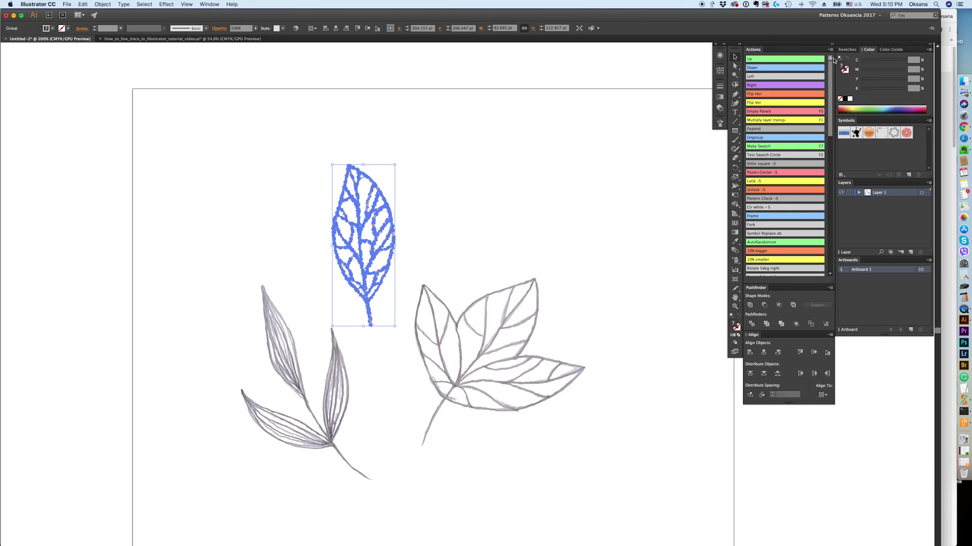
click(847, 49)
click(845, 81)
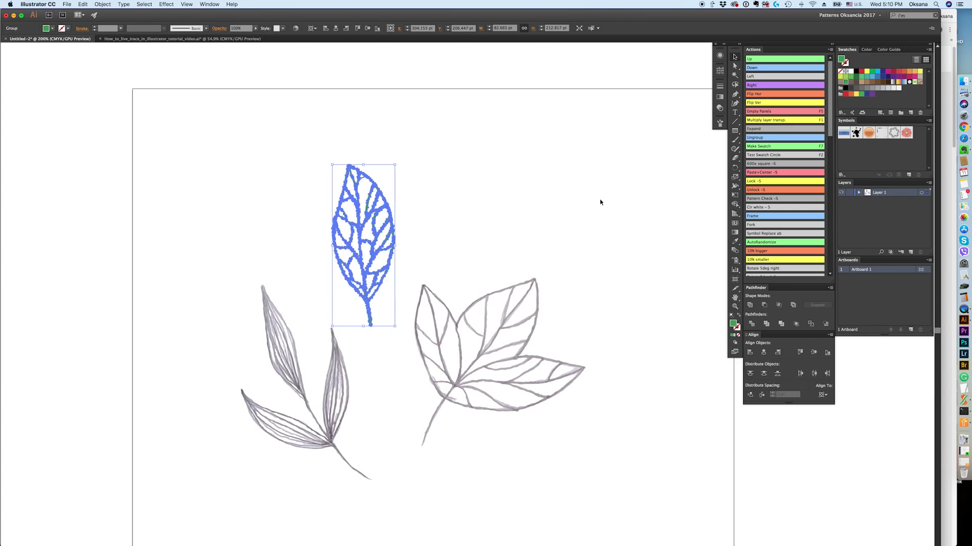
click(600, 202)
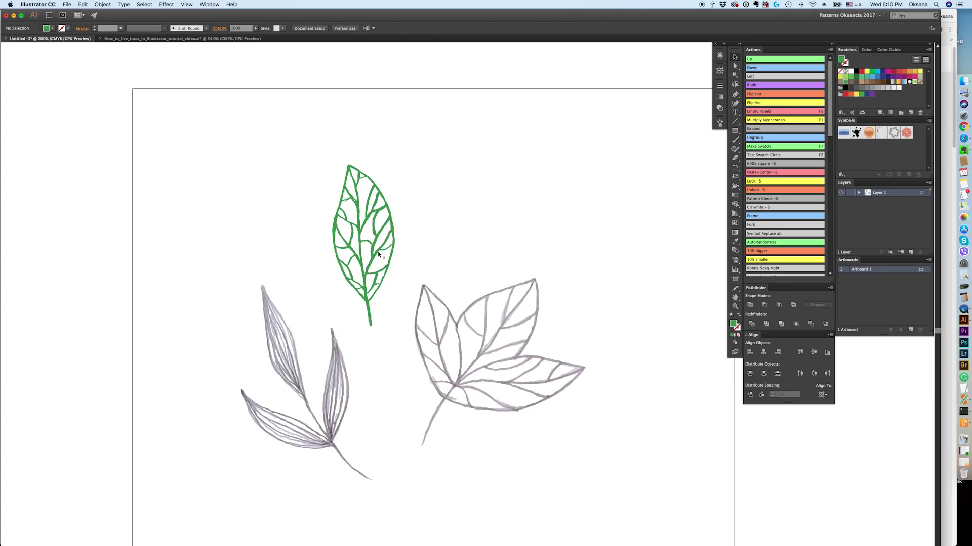
click(444, 306)
click(843, 82)
click(492, 314)
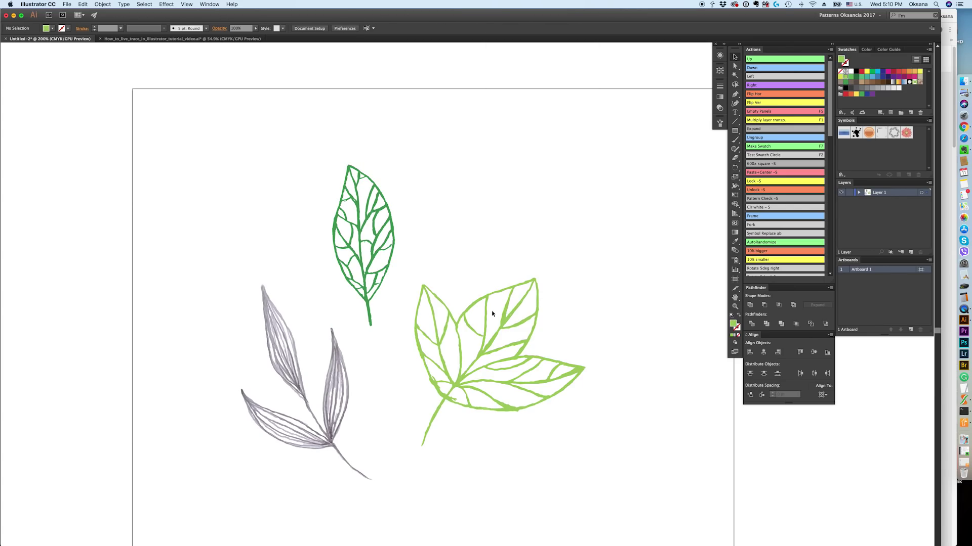
click(857, 80)
click(458, 310)
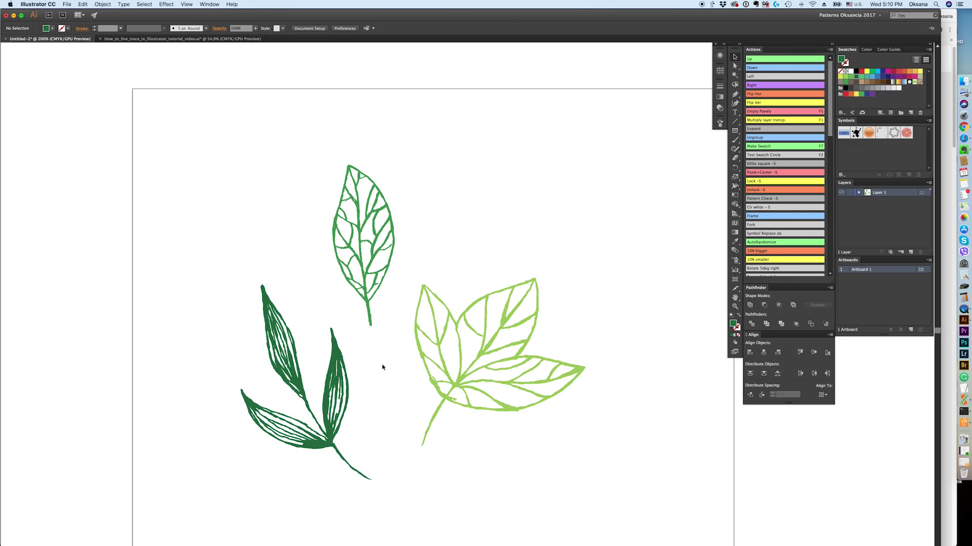
Zoom to 400% and erase a stray bit along the right leaf's stem
key(z)
click(612, 349)
click(735, 160)
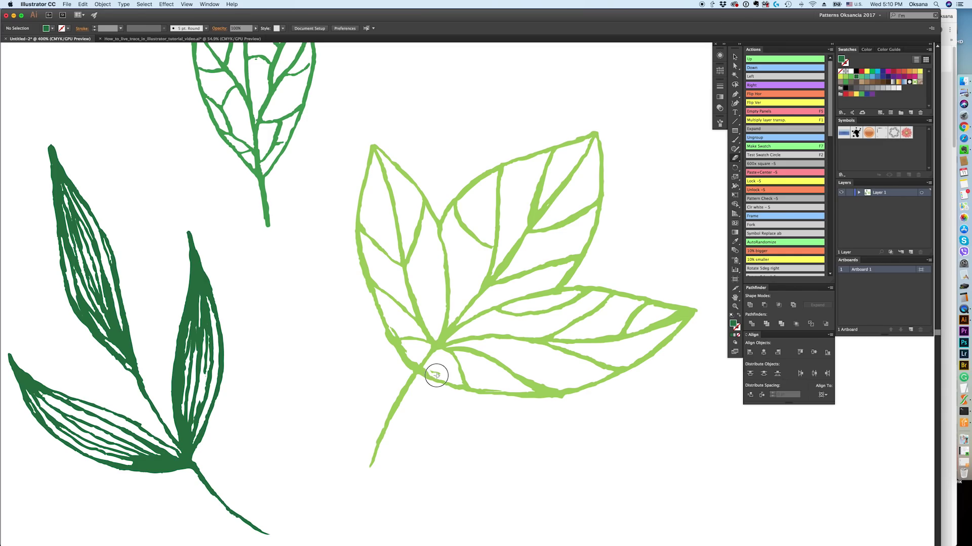
drag(436, 375, 430, 368)
Zoom back out until all three leaves and the artboard edges are visible
scroll(276, 183, up, 1)
scroll(276, 183, up, 1)
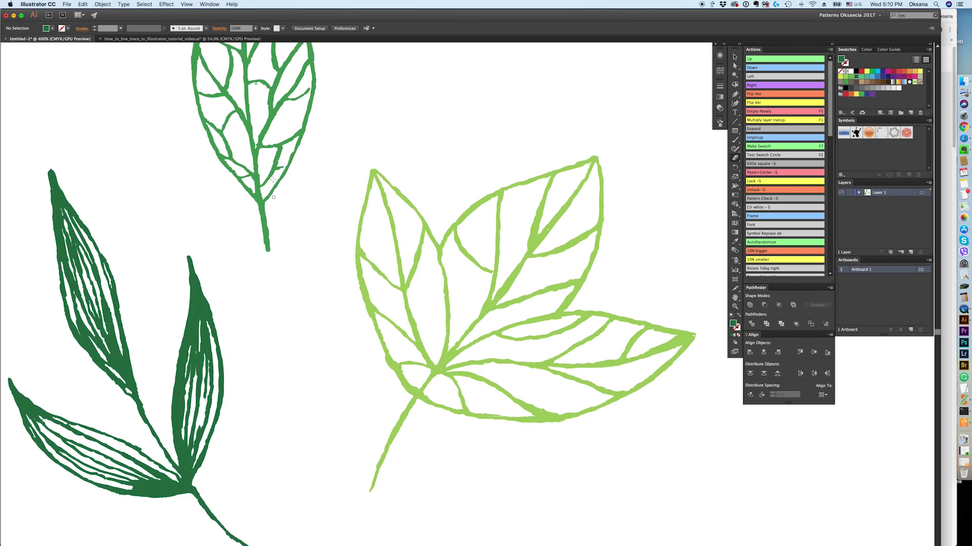
scroll(273, 180, up, 2)
scroll(269, 182, up, 5)
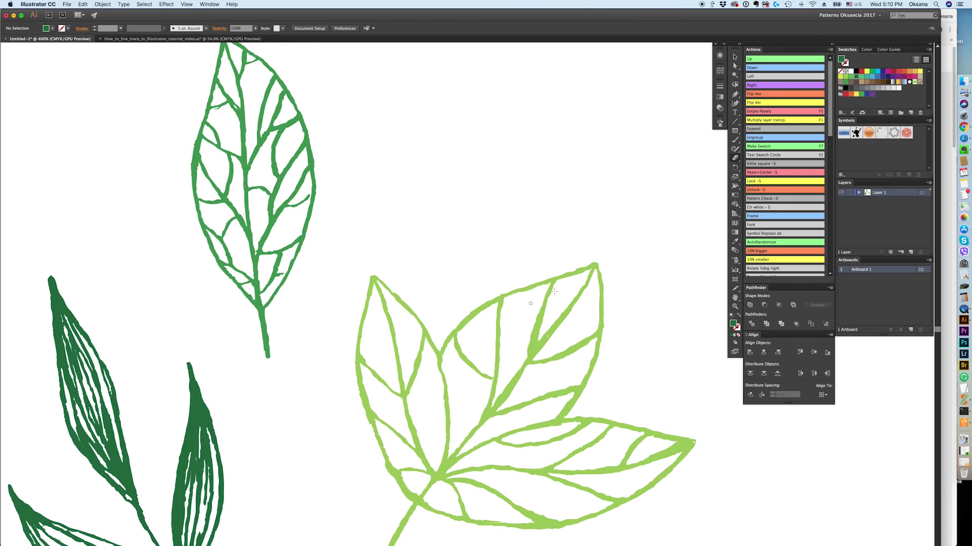
click(735, 306)
scroll(451, 335, down, 1)
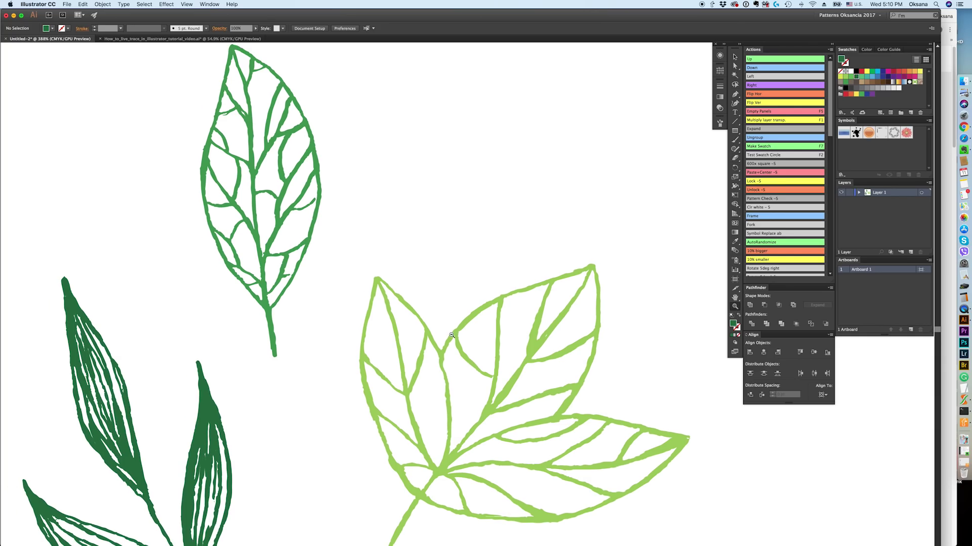
alt+click(452, 335)
alt+click(464, 339)
scroll(465, 339, down, 3)
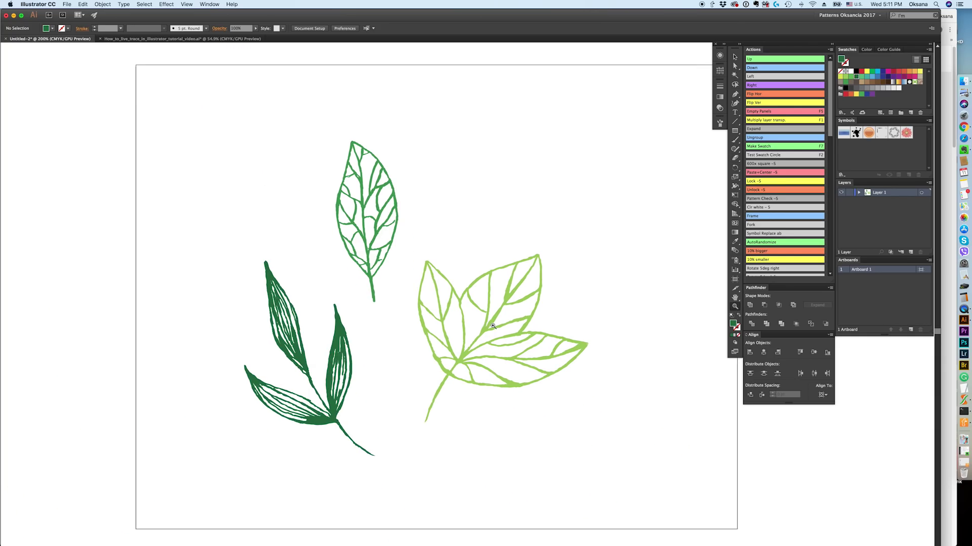
Uncover step 8 'Use Pathfinder Unite to simplify your shapes', then return to Untitled-2
alt+click(476, 320)
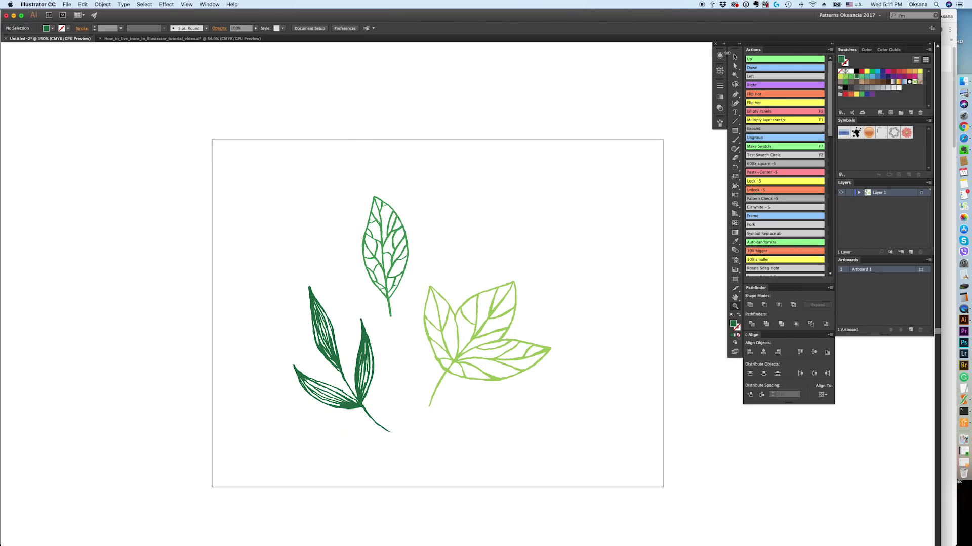
click(734, 57)
click(134, 39)
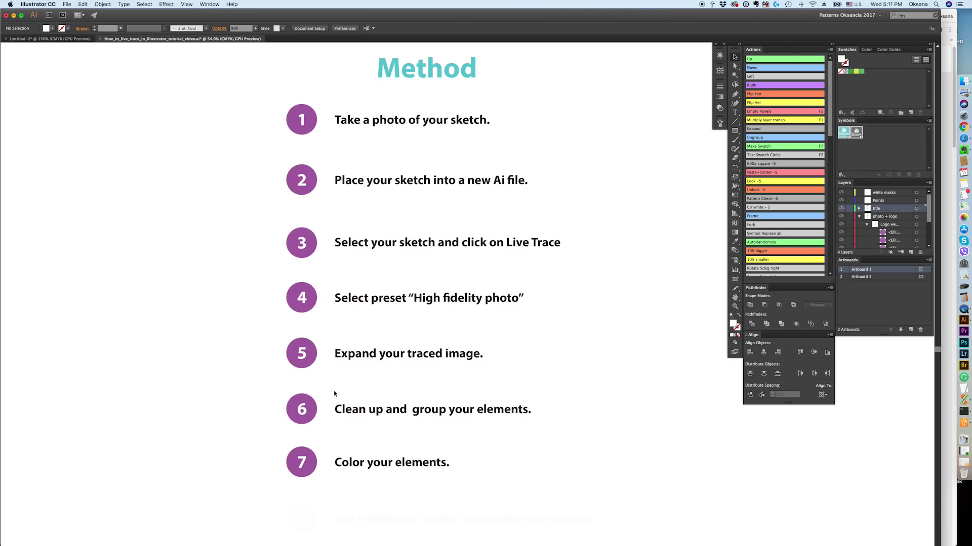
scroll(334, 394, down, 3)
click(348, 445)
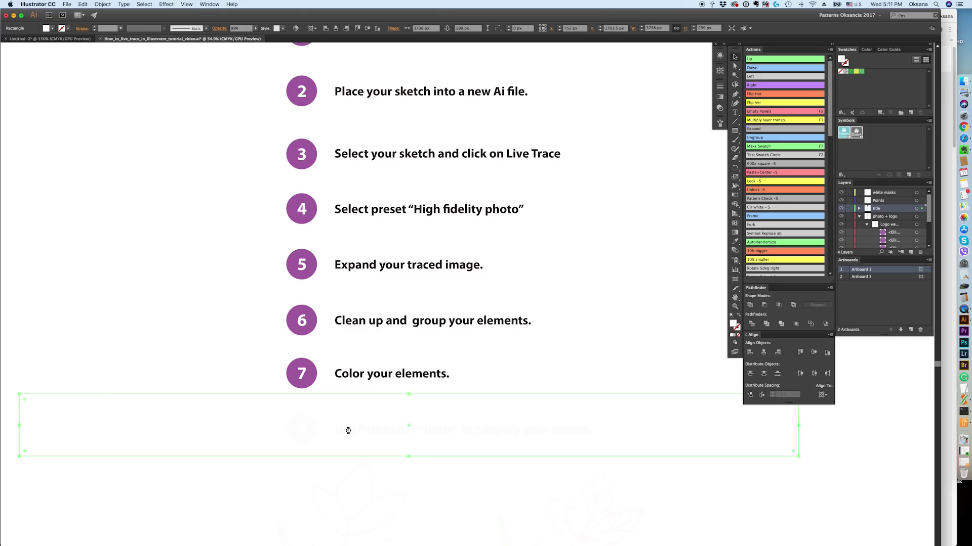
key(Delete)
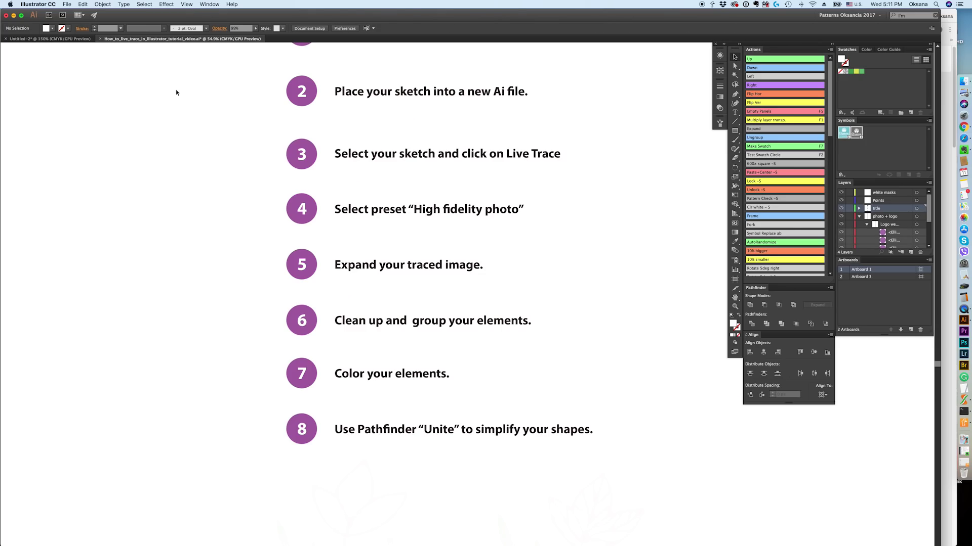
click(79, 42)
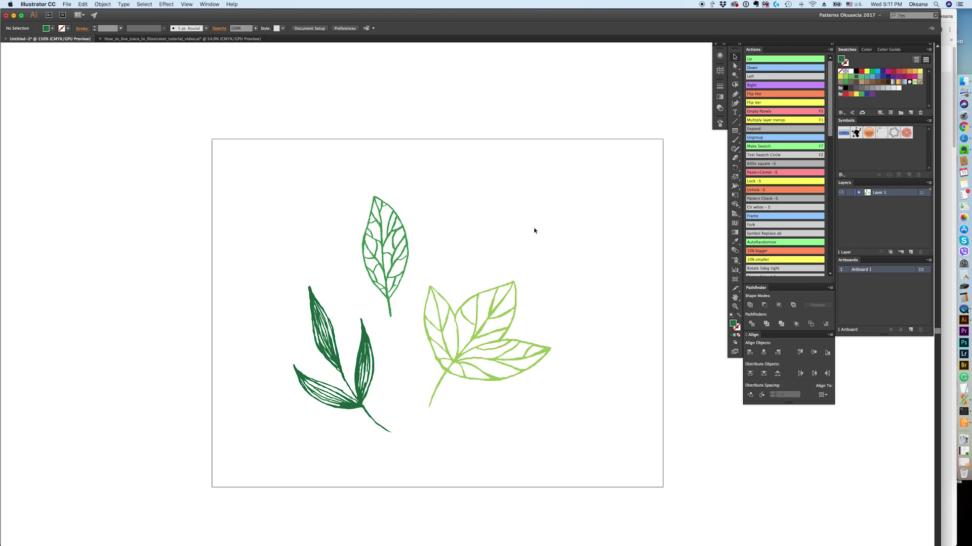
Zoom to 300% and merge the top green leaf with Pathfinder Unite
key(z)
click(411, 284)
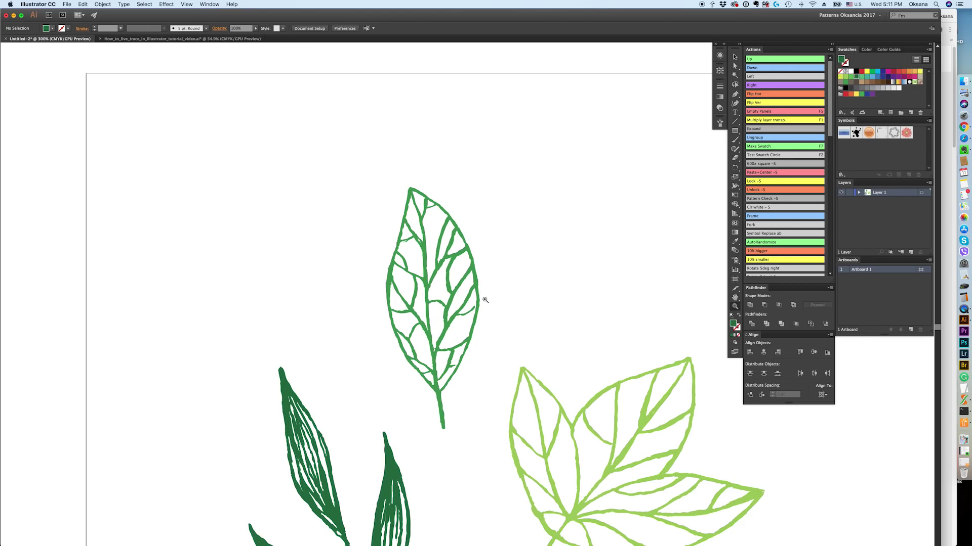
key(v)
click(433, 312)
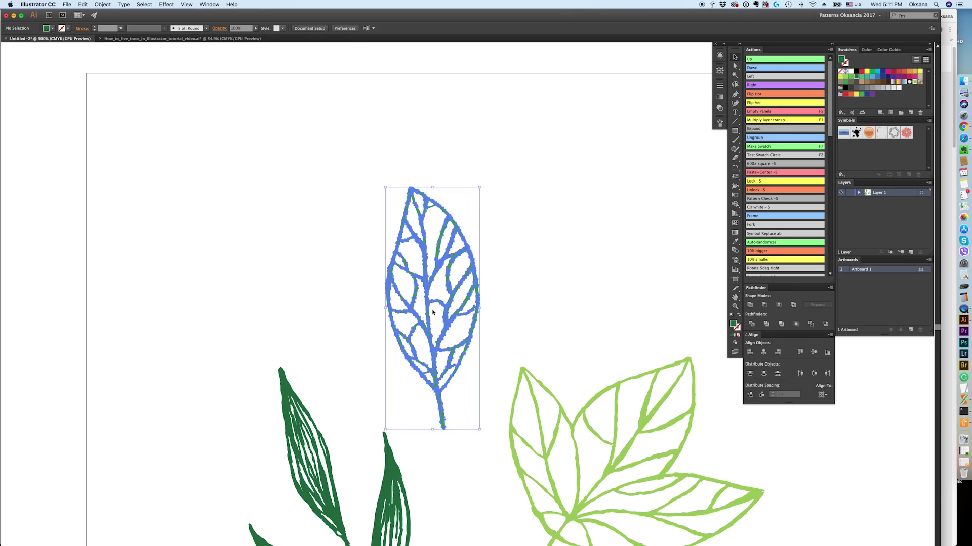
shift+click(523, 374)
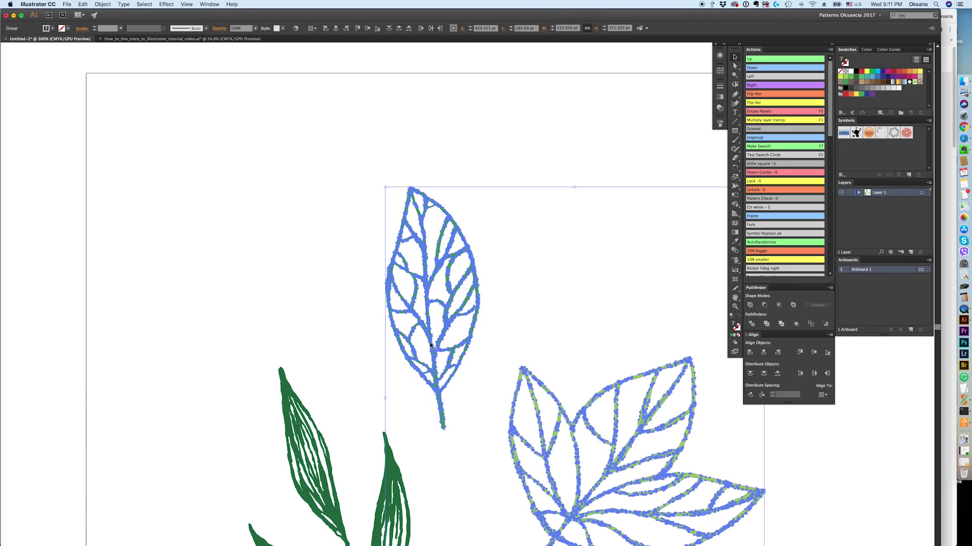
click(508, 318)
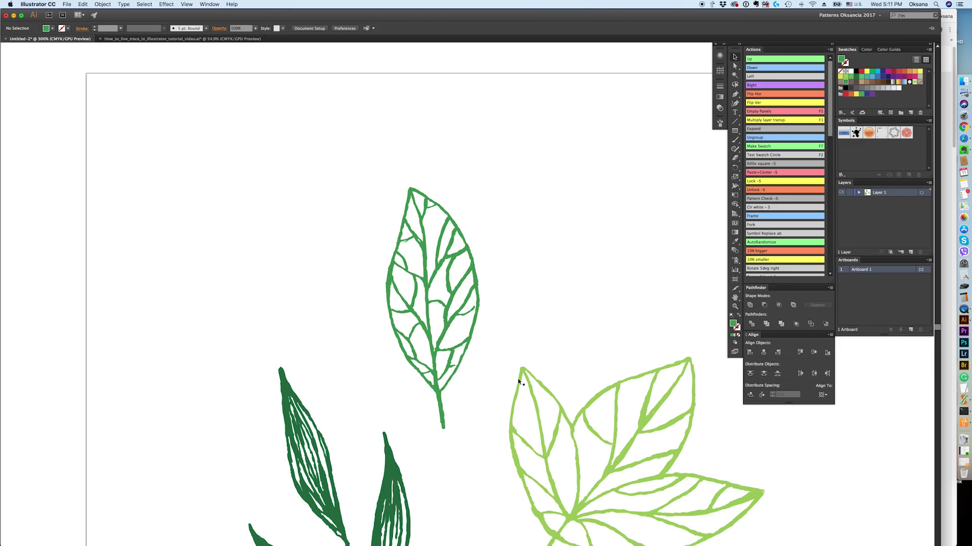
click(413, 277)
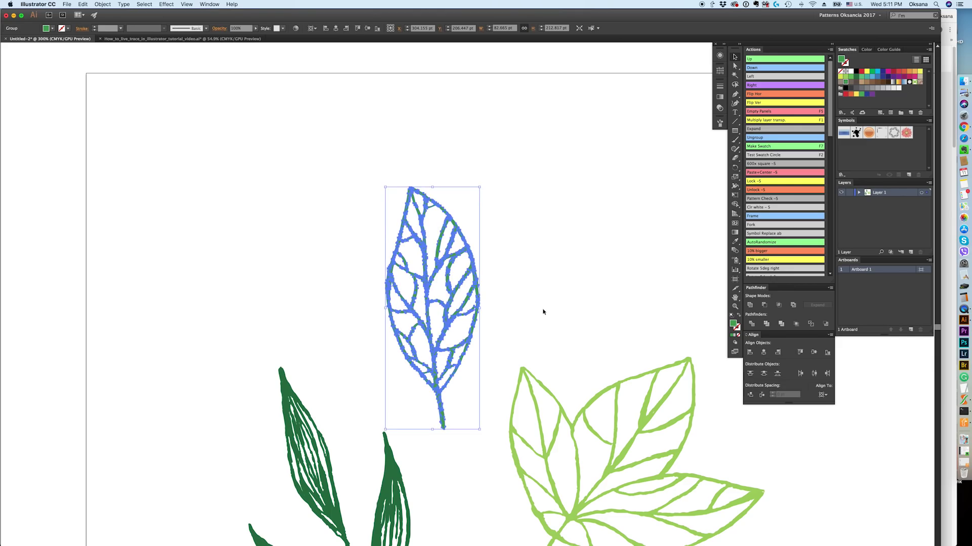
click(751, 305)
Deselect and switch the view to Outline
click(584, 307)
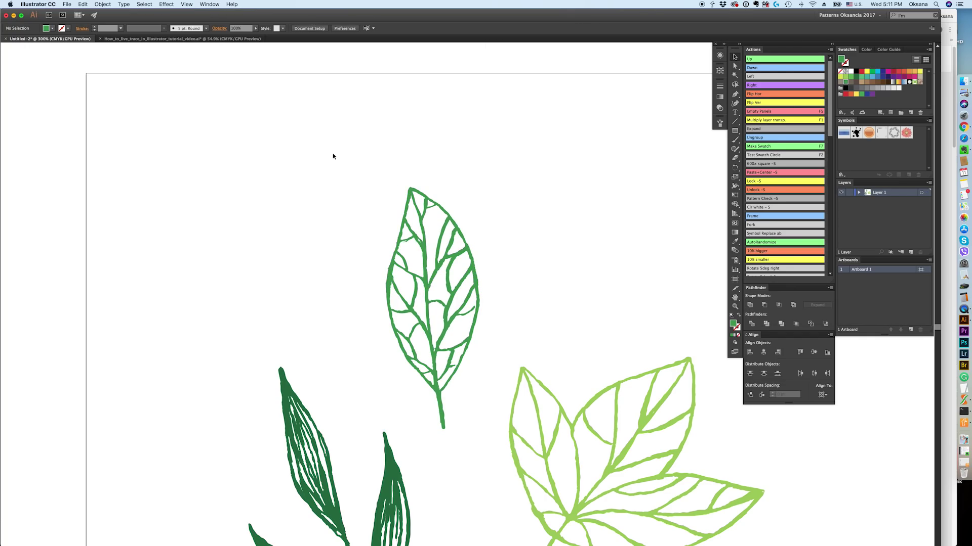
click(187, 5)
click(197, 14)
Select and deselect the top, lower-left and lower-right leaf groups in turn to inspect their paths
click(450, 323)
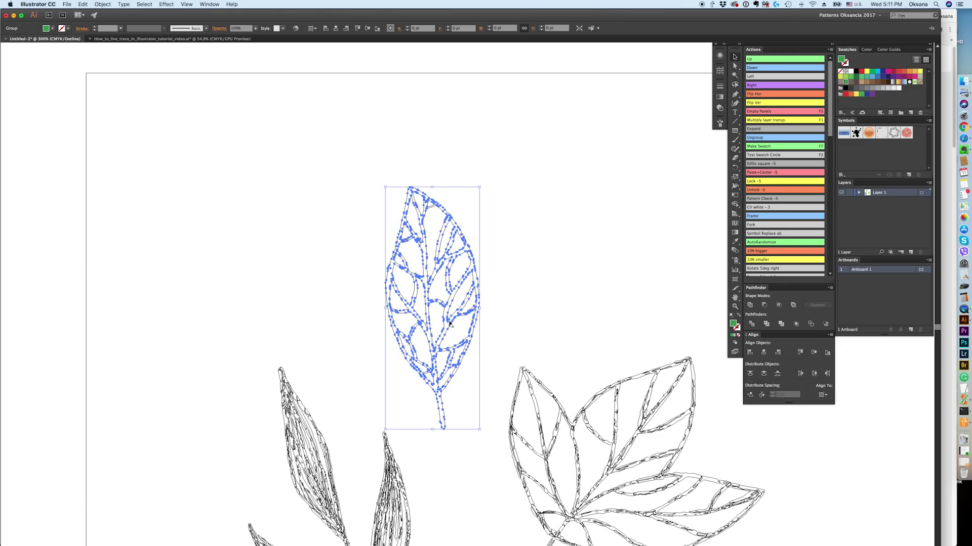
click(453, 284)
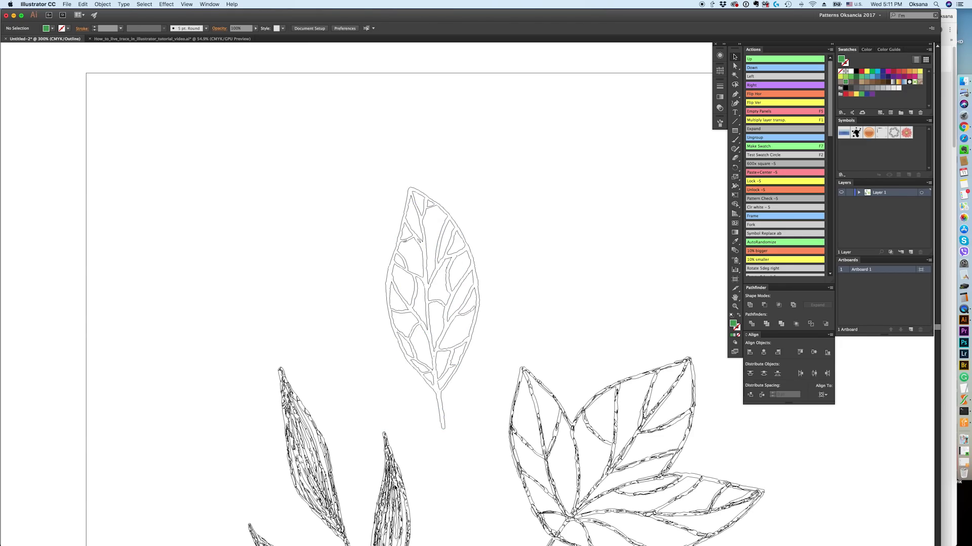
click(306, 454)
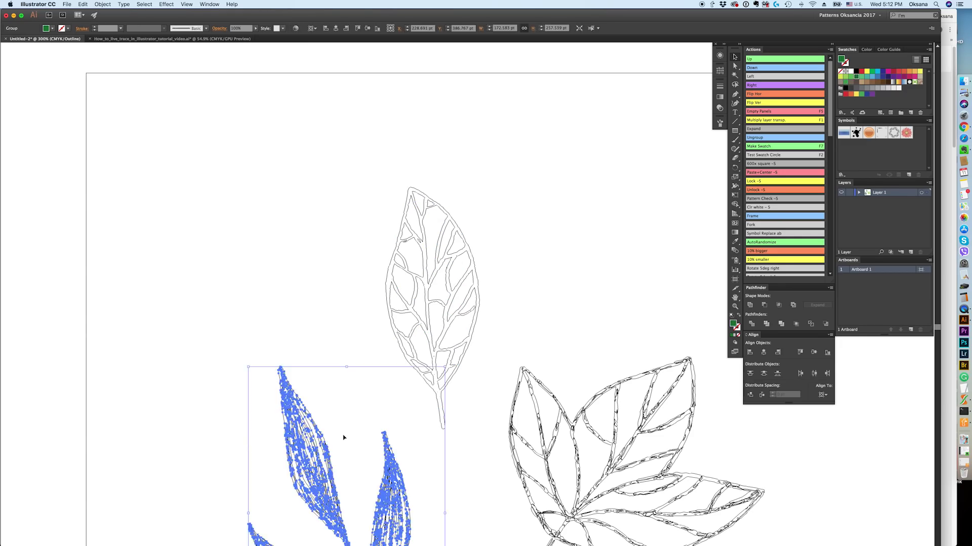
click(548, 348)
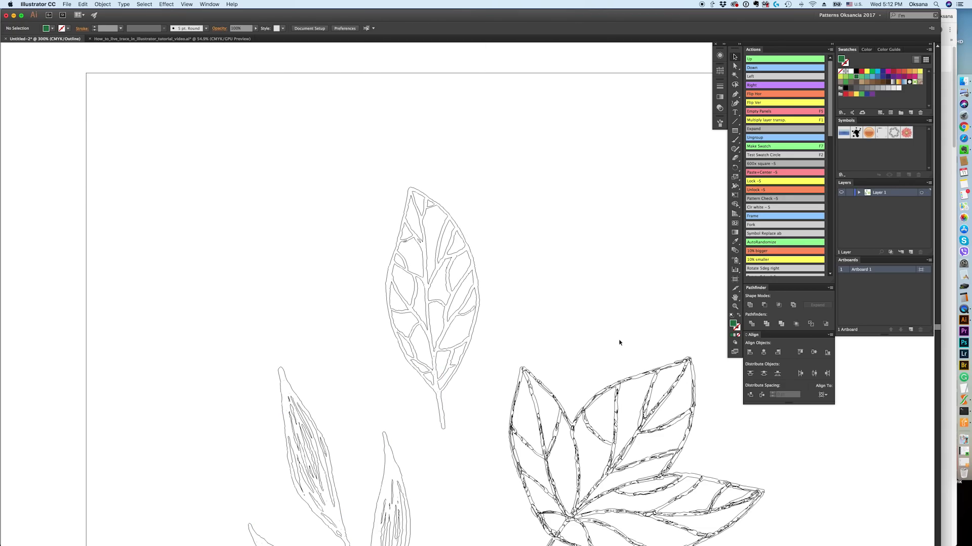
click(618, 381)
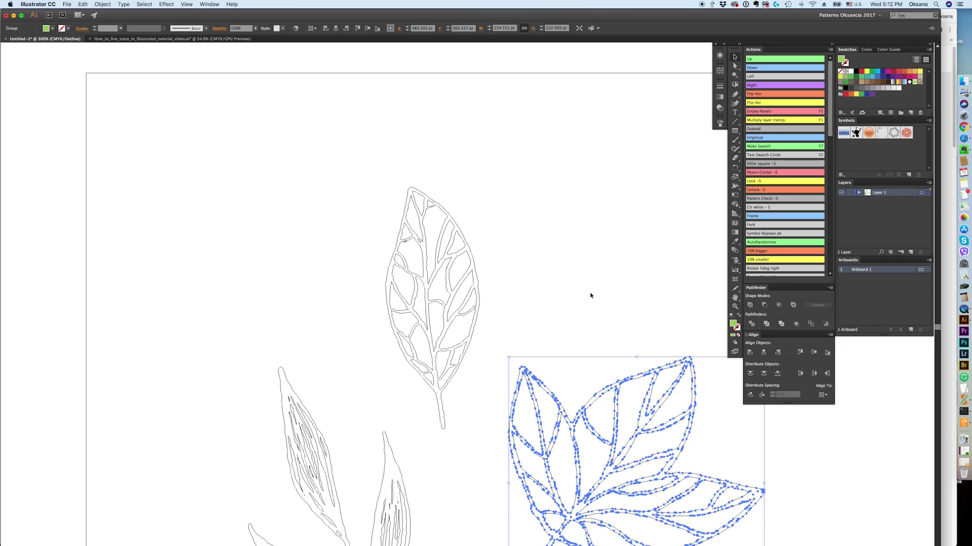
click(590, 302)
Switch to GPU Preview, fit the whole artboard in the window, and return to the Selection tool
scroll(590, 302, down, 1)
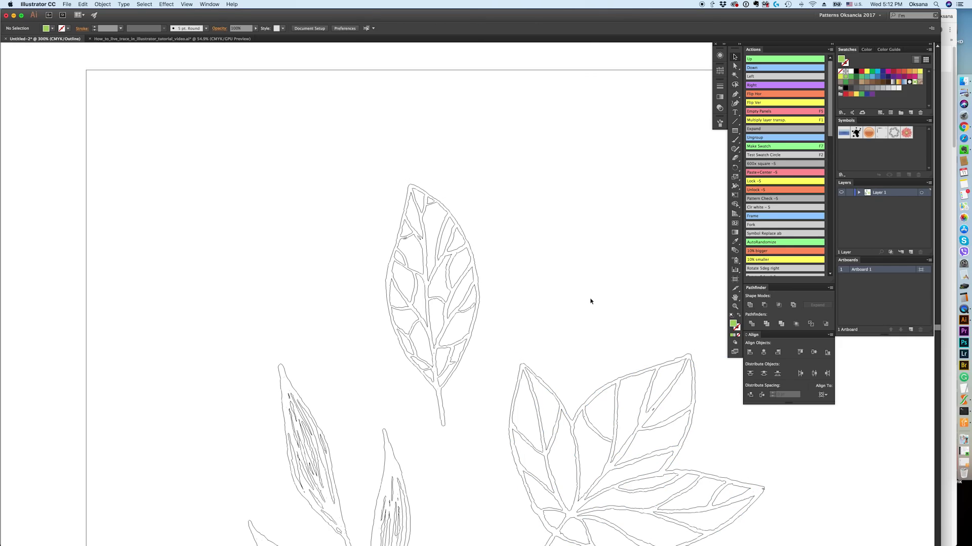
scroll(590, 302, down, 3)
scroll(590, 301, down, 3)
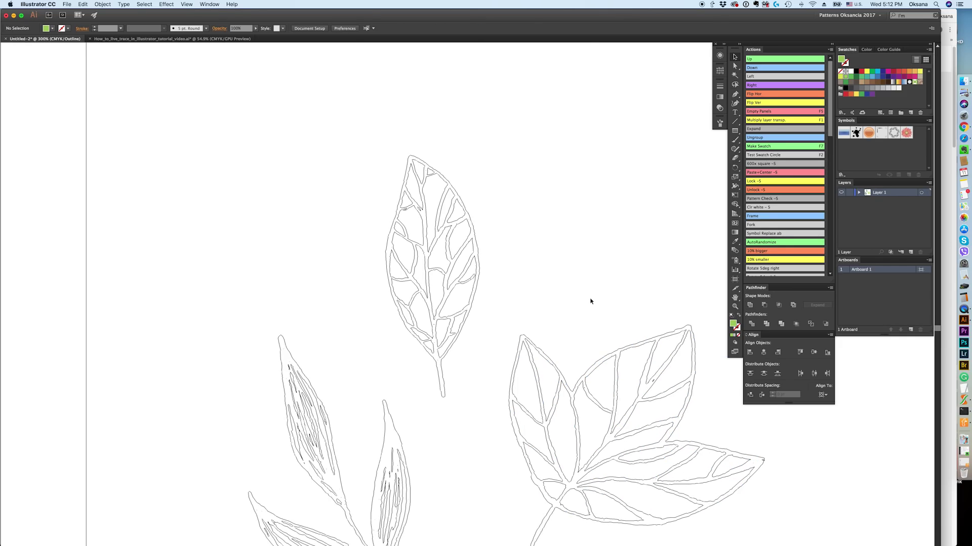
scroll(590, 302, down, 1)
scroll(391, 242, down, 1)
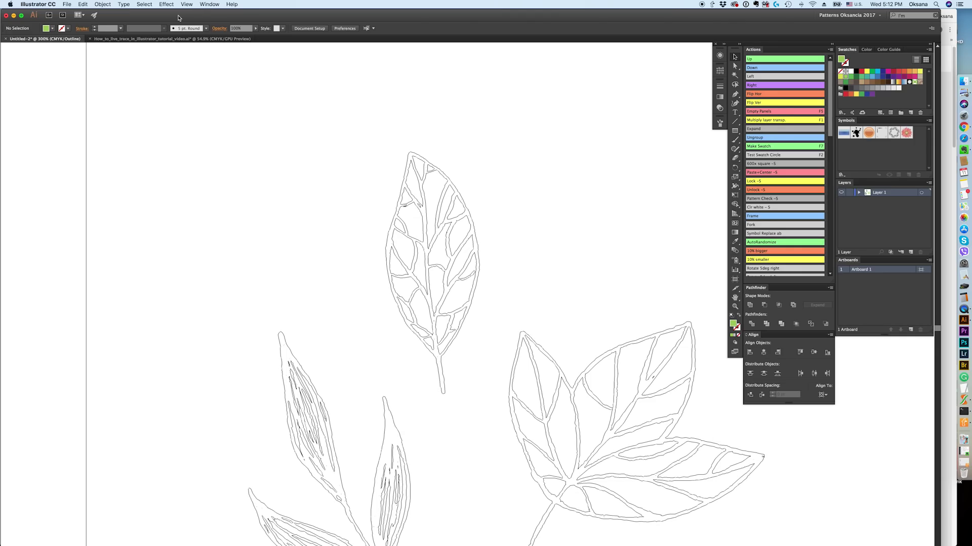
click(186, 4)
click(190, 13)
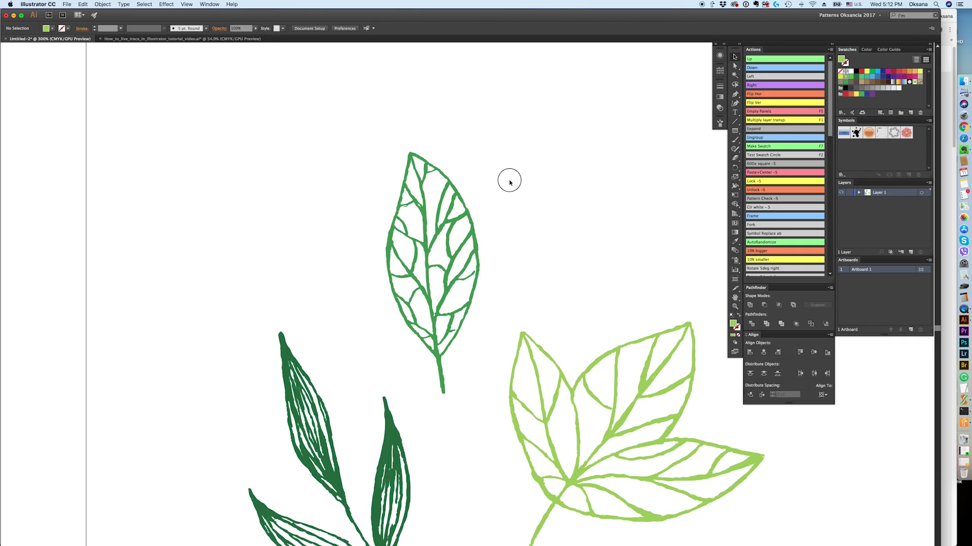
double_click(736, 307)
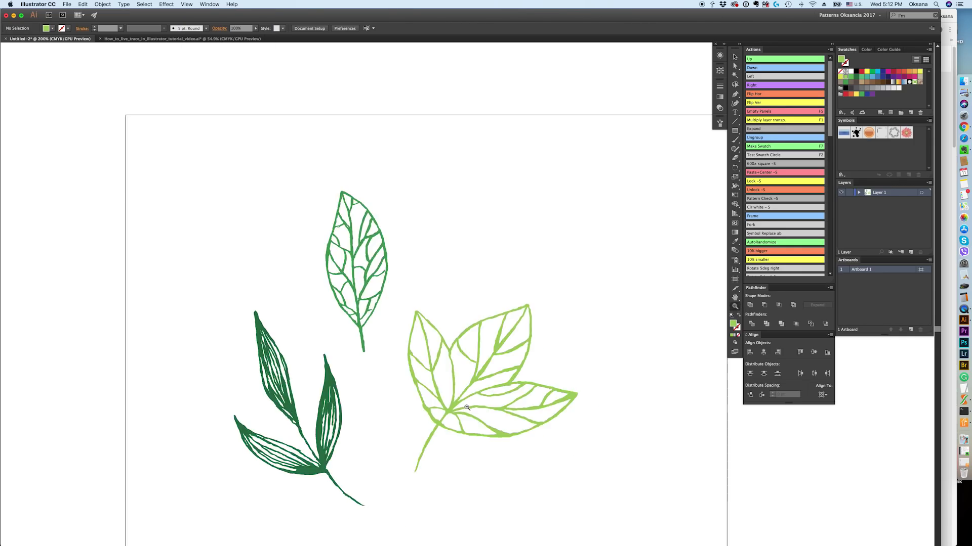
key(v)
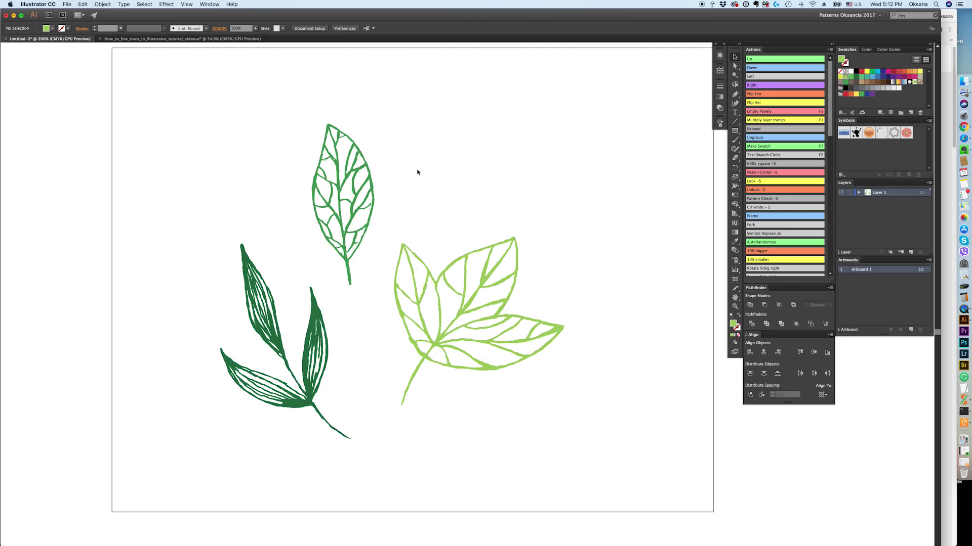
Switch to the How_to_live_trace tab and scroll down to the 'Tracing by hand' versus 'Live Trace' leaves
click(185, 40)
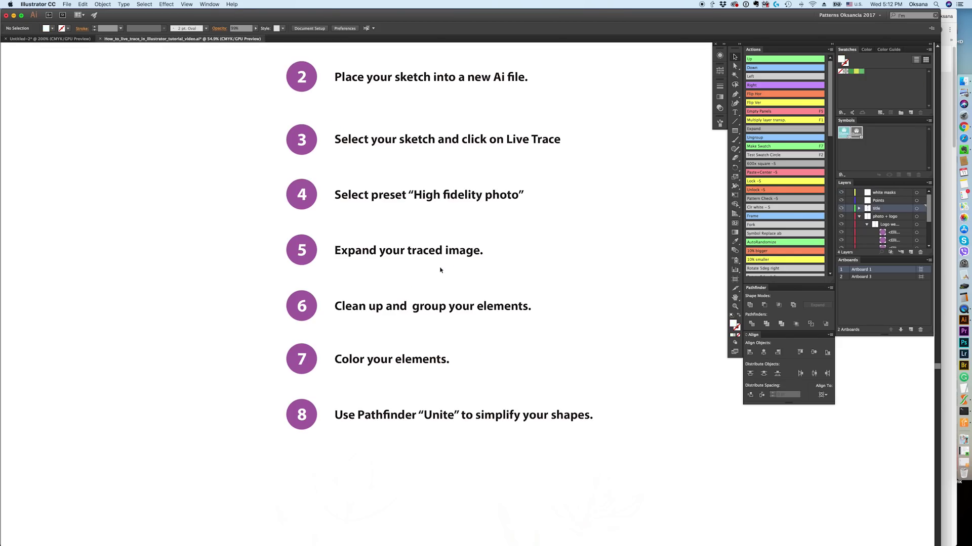
scroll(420, 377, down, 5)
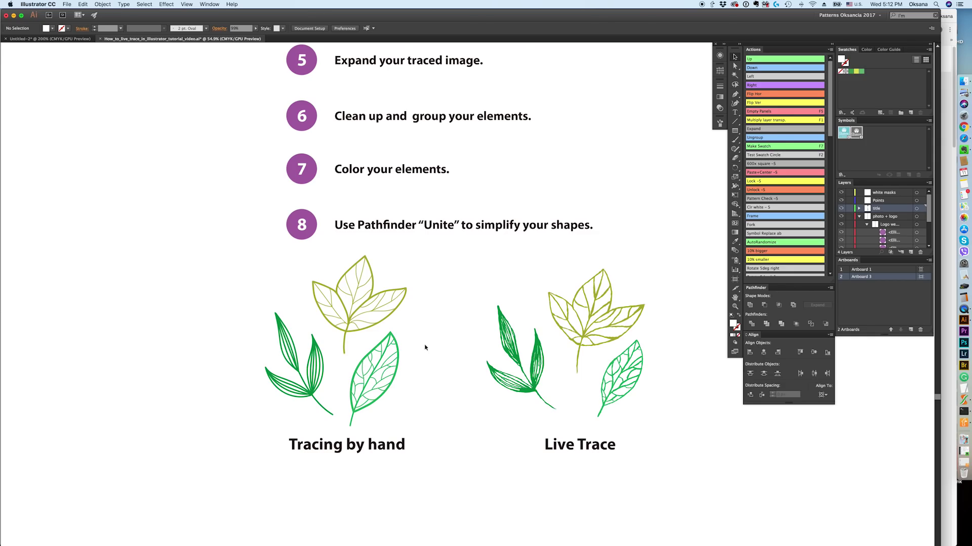
scroll(425, 348, down, 3)
Delete the white mask rectangle below the comments banner to reveal the logo and 'Thanks for watching!'
scroll(462, 329, down, 7)
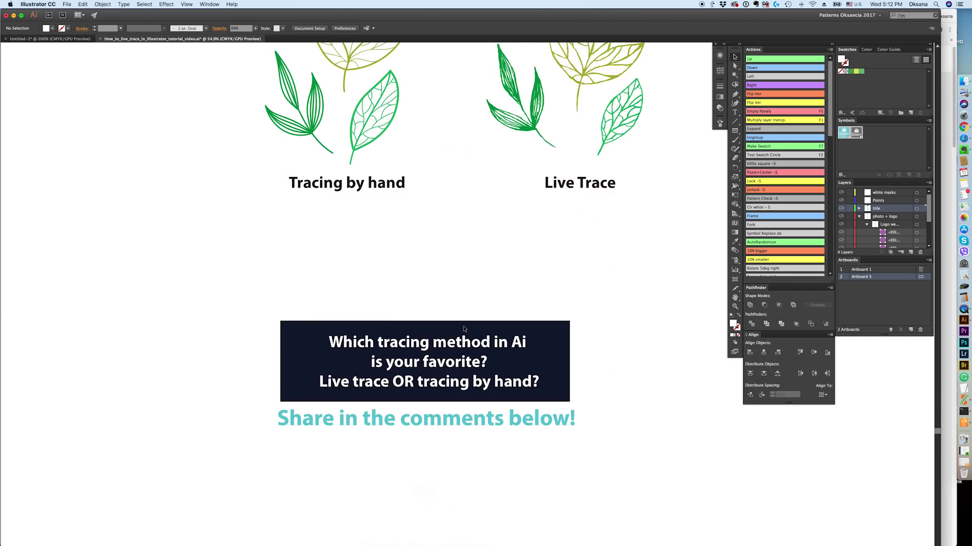
scroll(405, 324, down, 2)
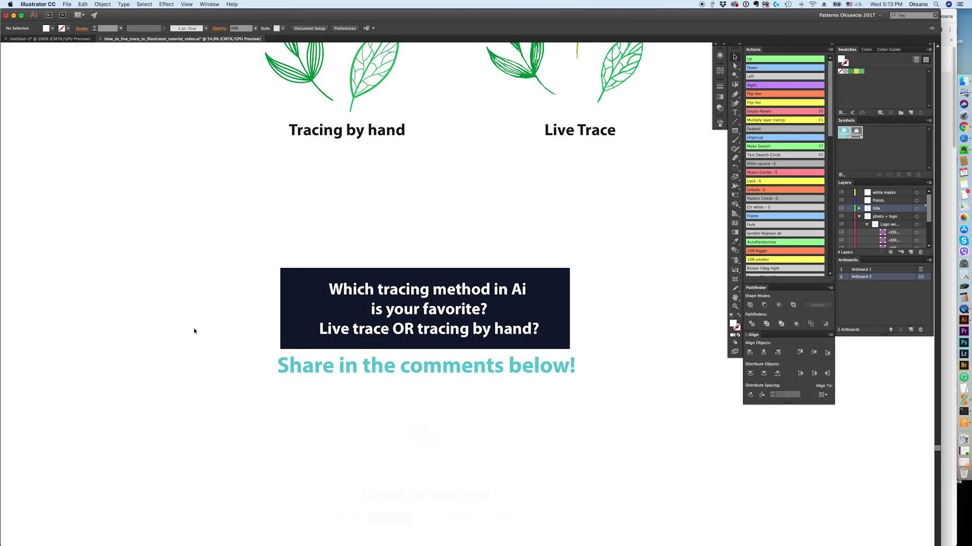
scroll(246, 307, down, 1)
scroll(245, 308, down, 10)
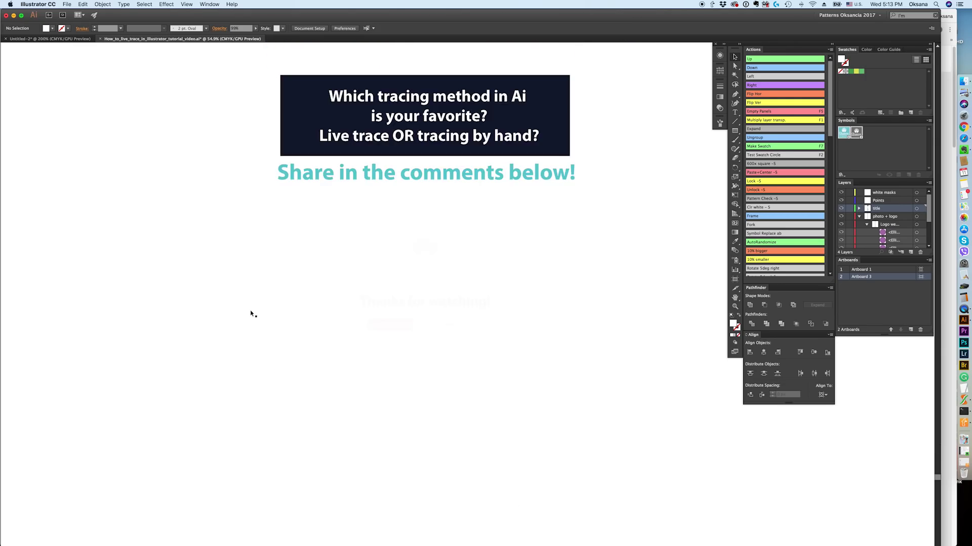
click(438, 338)
key(Delete)
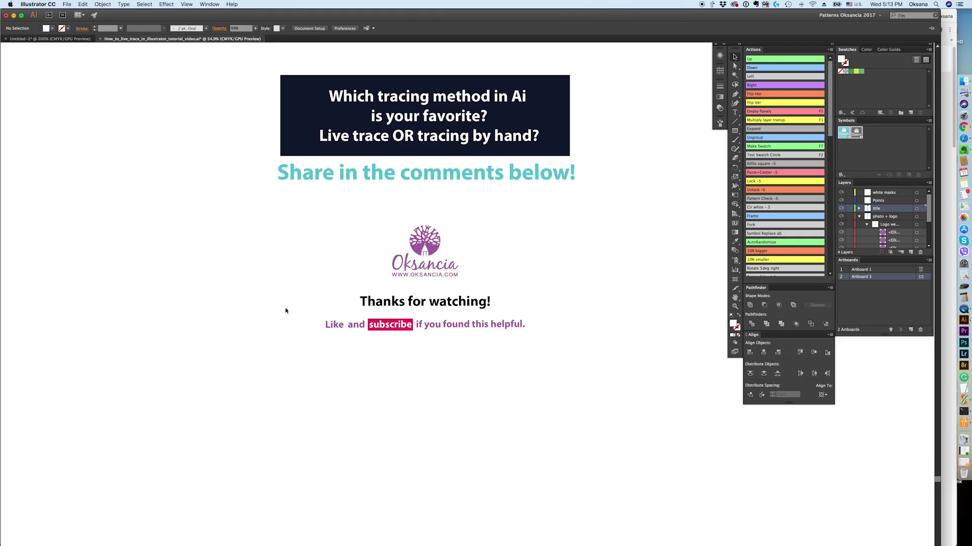